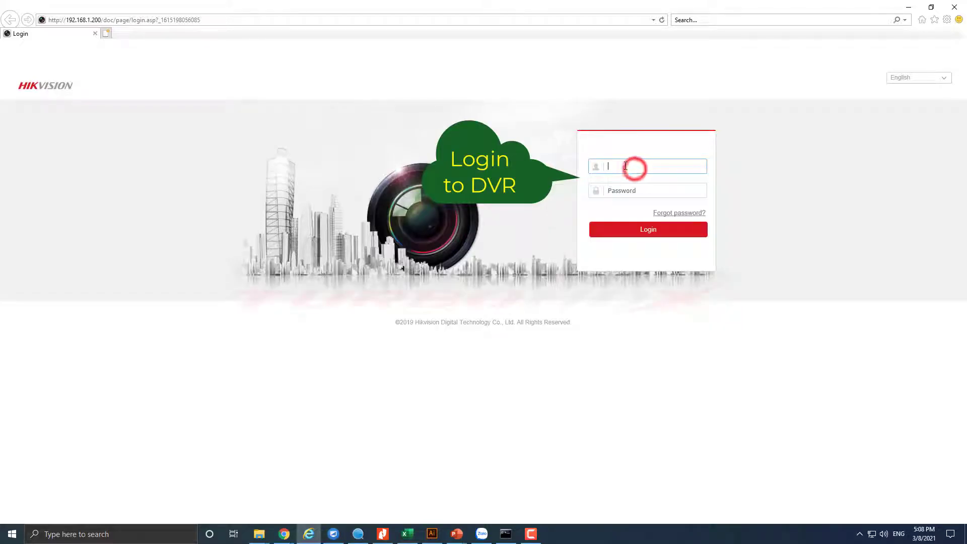
# - Log in to the DVR web interface with the admin account and its password
pyautogui.write('admin')
pyautogui.press('Tab')
pyautogui.write('******')
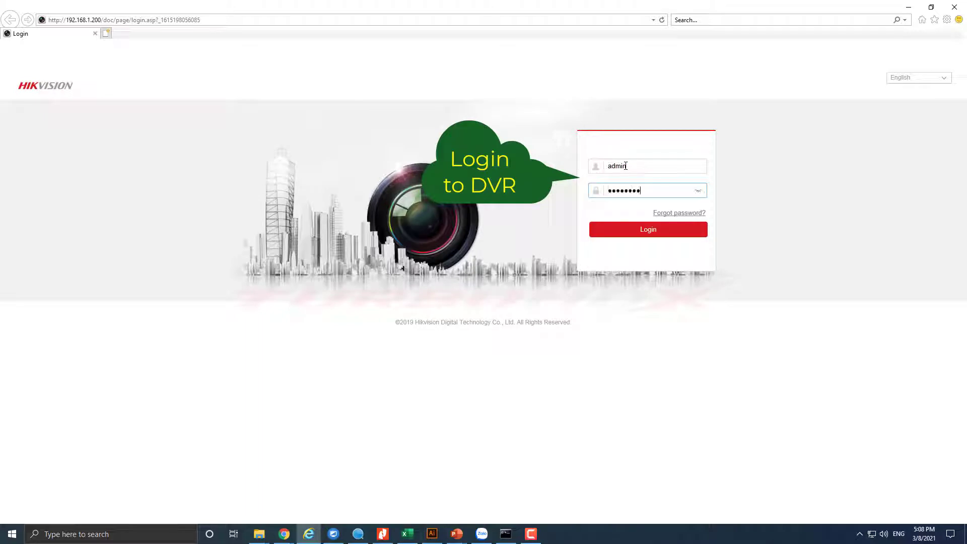
pyautogui.press('Return')
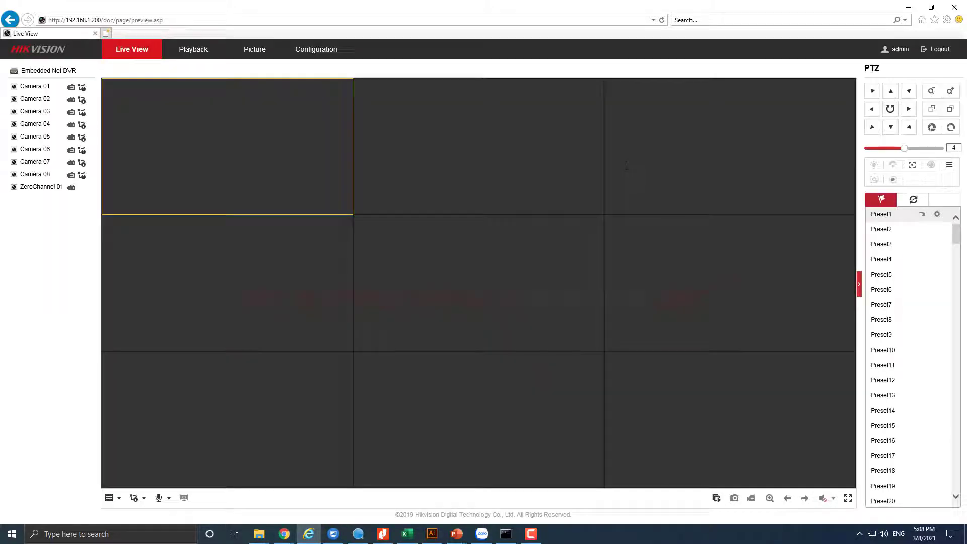
# - Switch to the 1x1 layout and play Camera 01's live feed
pyautogui.click(109, 497)
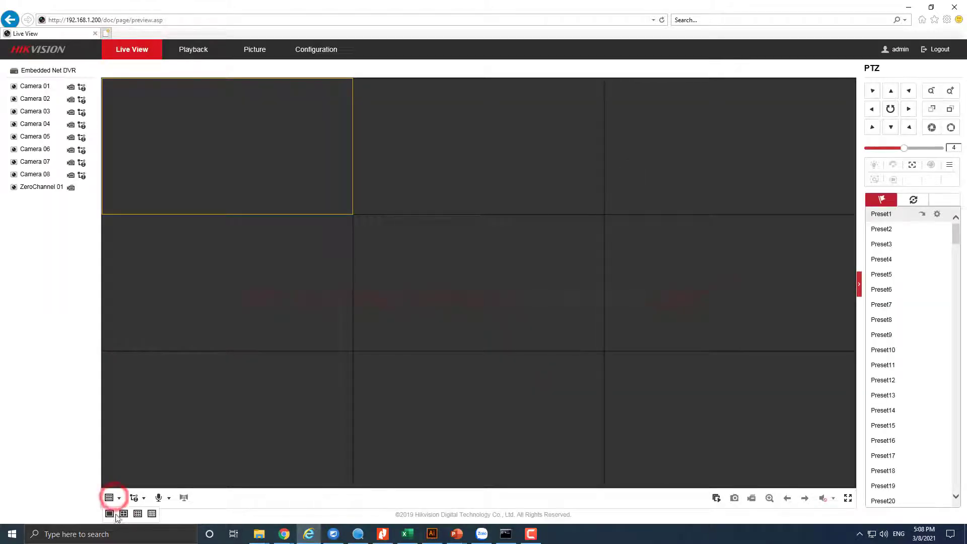
pyautogui.click(110, 513)
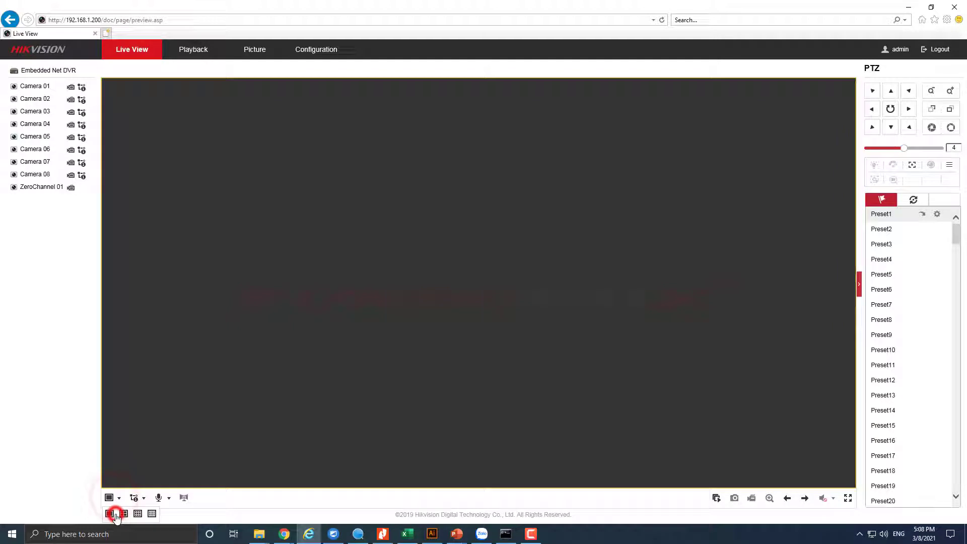
pyautogui.doubleClick(42, 88)
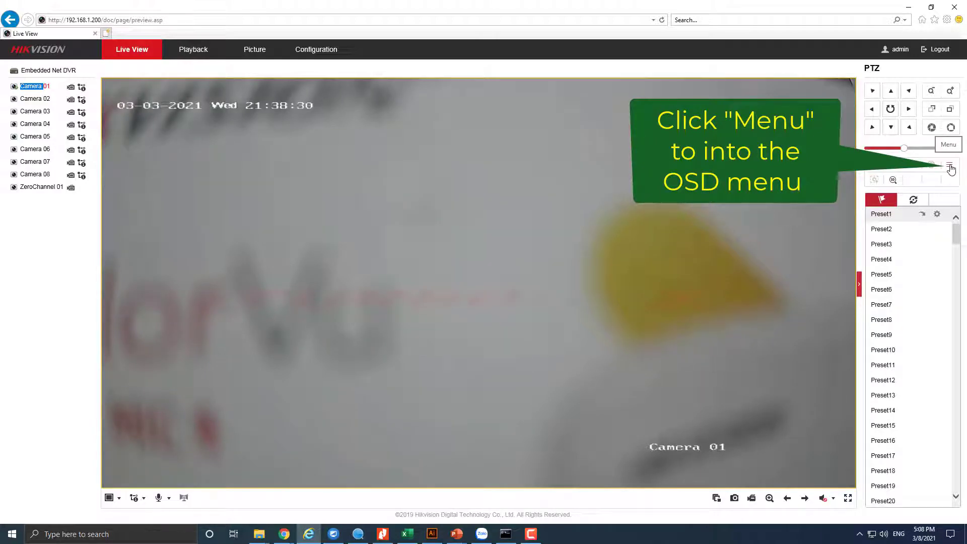
# - Open Camera 01's OSD menu, try 2M30, keep Video Format at 2M25, highlight EXPOSURE
pyautogui.click(949, 167)
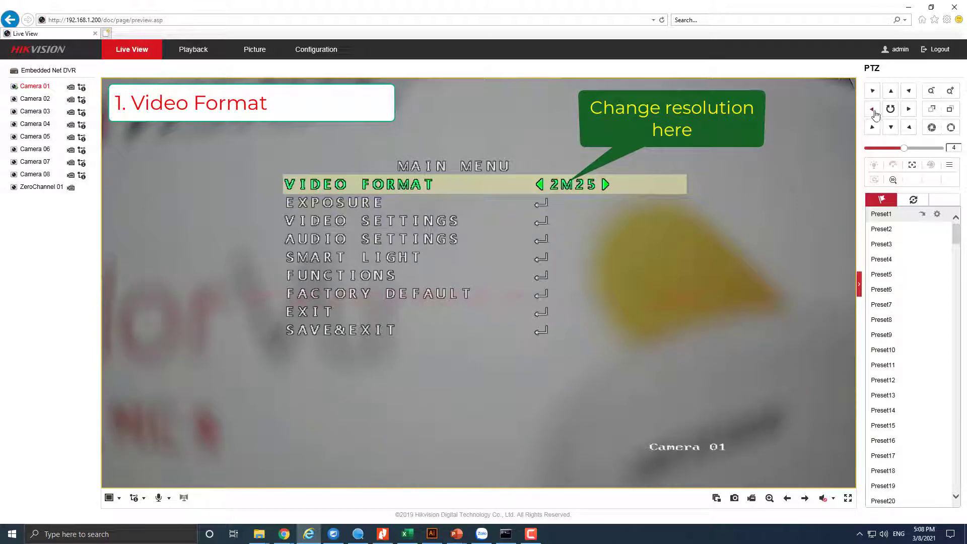
pyautogui.click(905, 109)
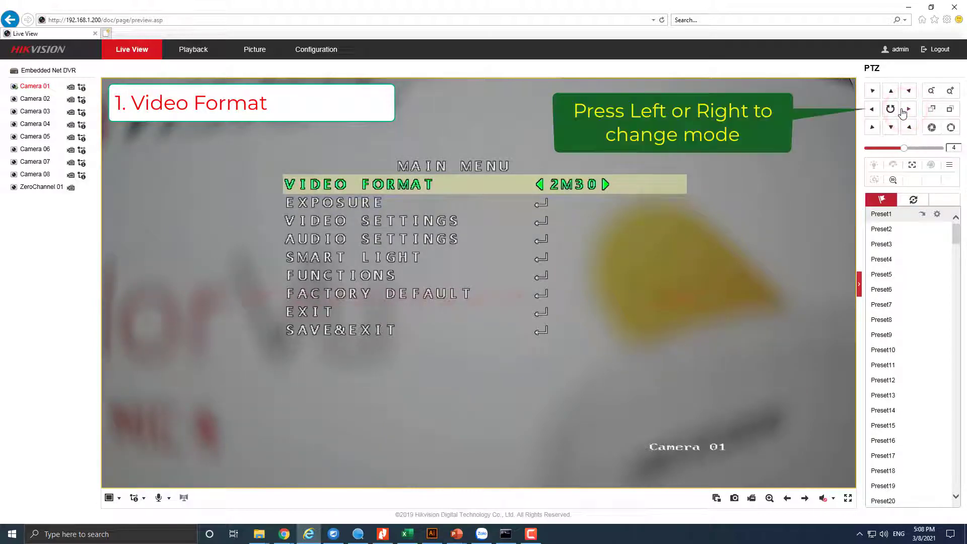
pyautogui.click(908, 110)
pyautogui.click(907, 109)
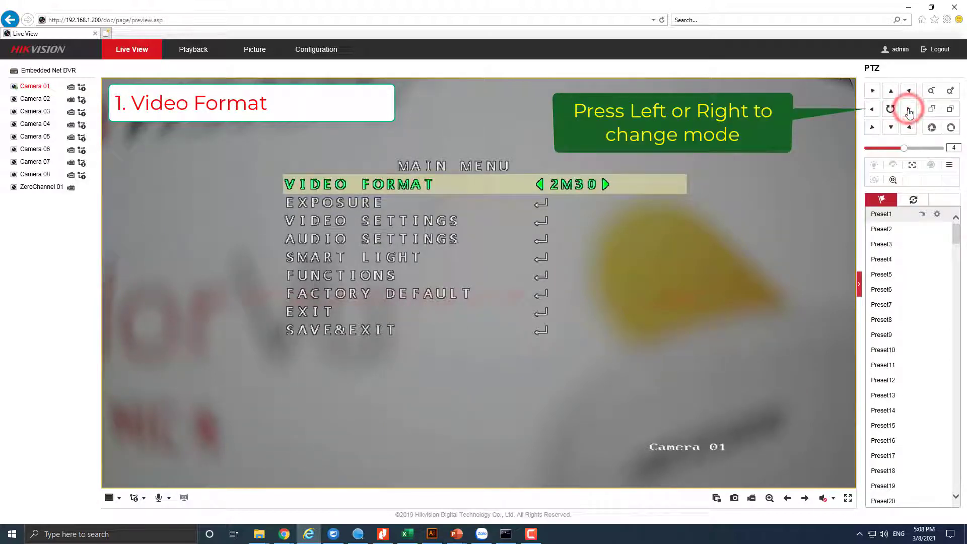
pyautogui.click(877, 110)
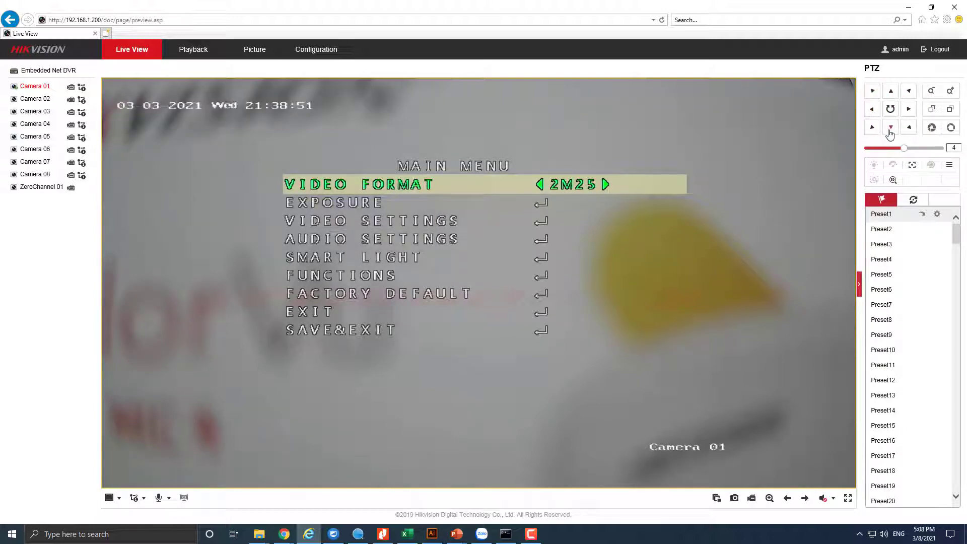
pyautogui.click(890, 129)
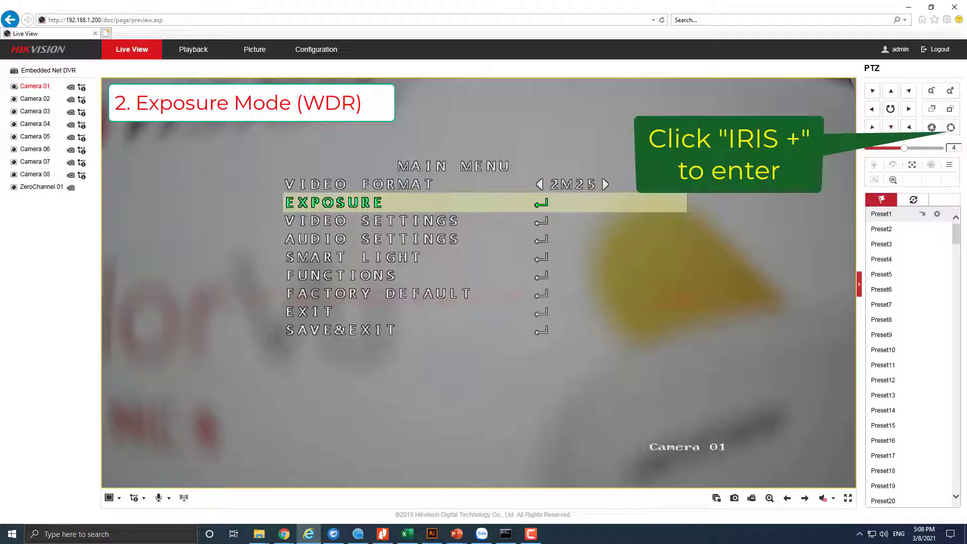
# - In the Exposure submenu, cycle through the exposure modes and settle on WDR
pyautogui.click(950, 129)
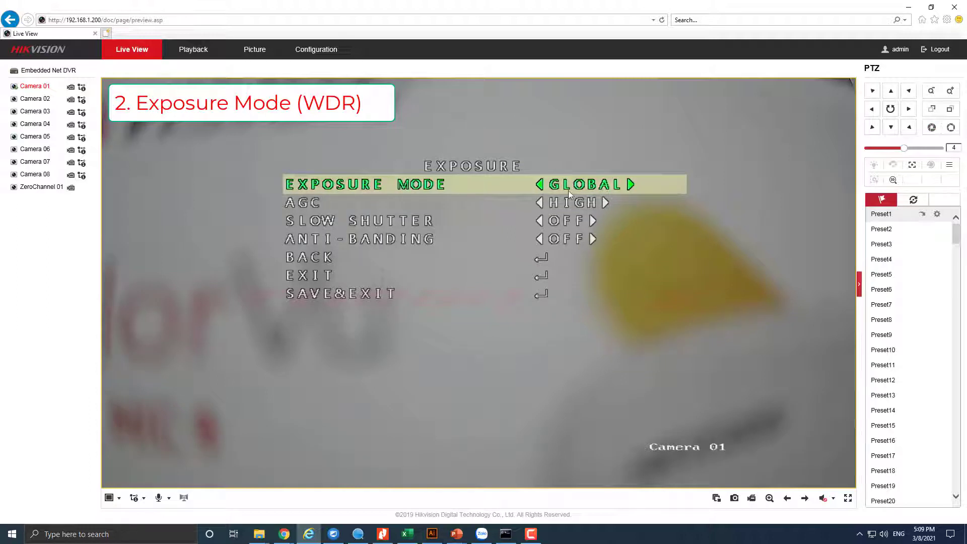
pyautogui.click(873, 109)
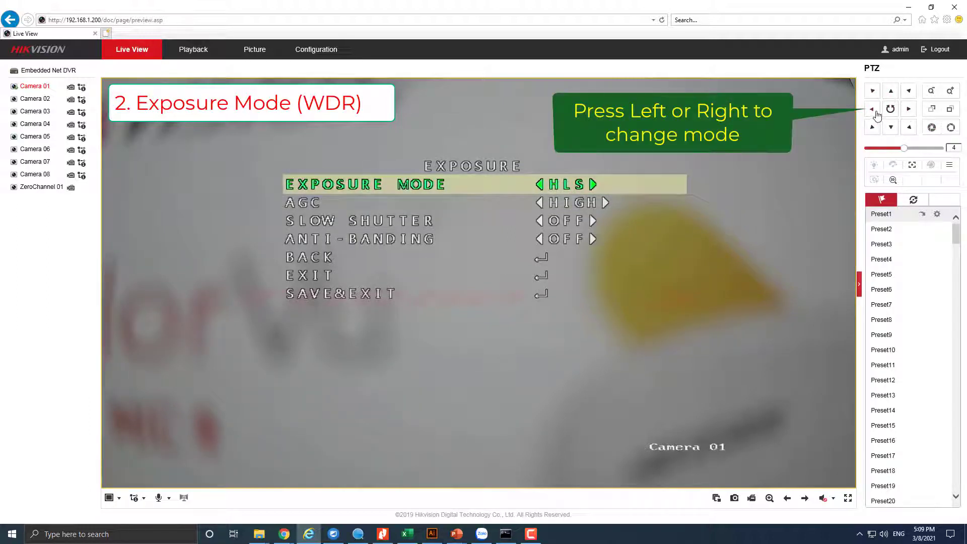
pyautogui.click(874, 112)
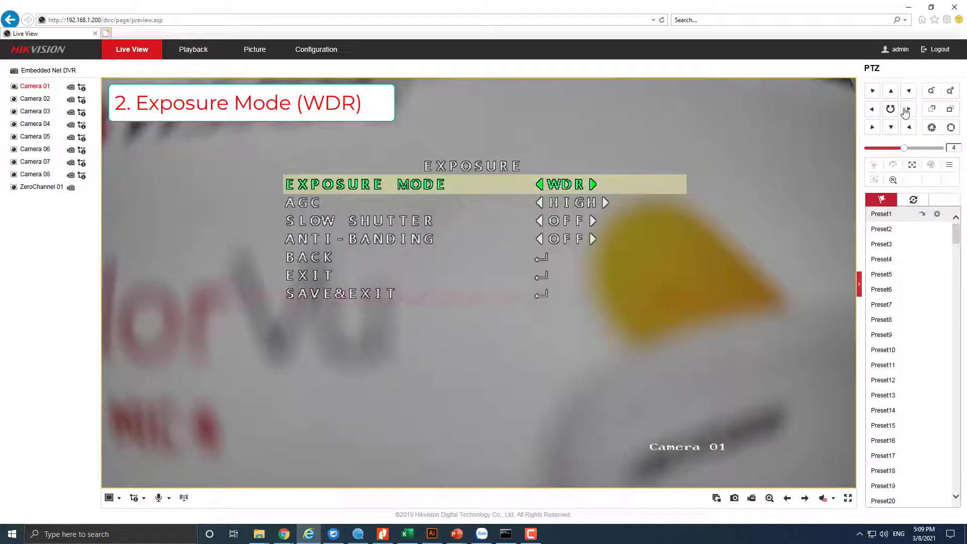
pyautogui.click(873, 110)
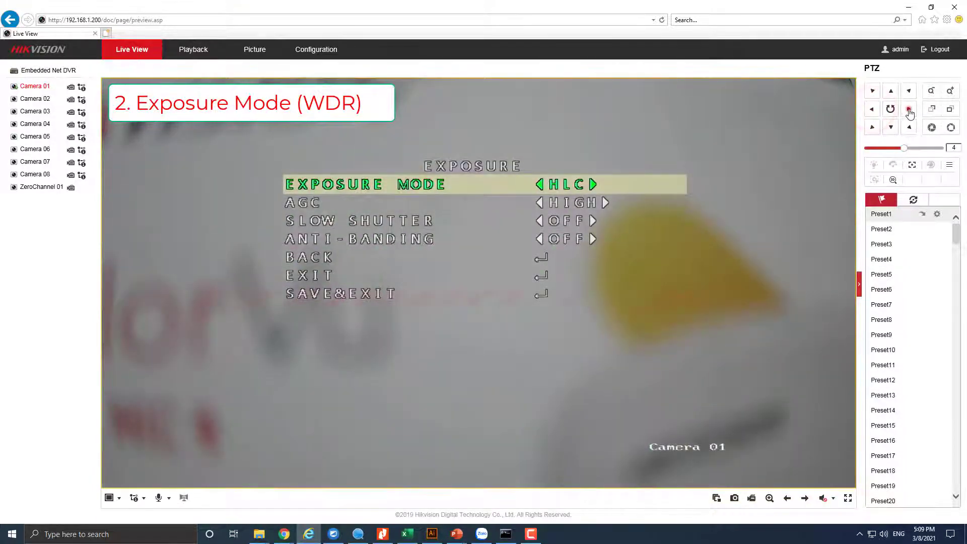
pyautogui.click(908, 108)
pyautogui.click(909, 110)
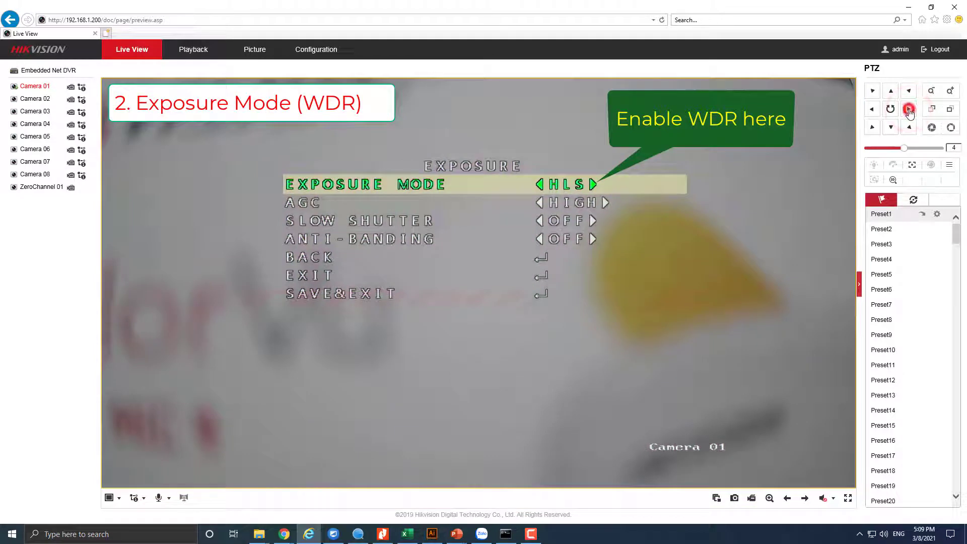
pyautogui.click(908, 110)
pyautogui.click(908, 109)
pyautogui.click(909, 110)
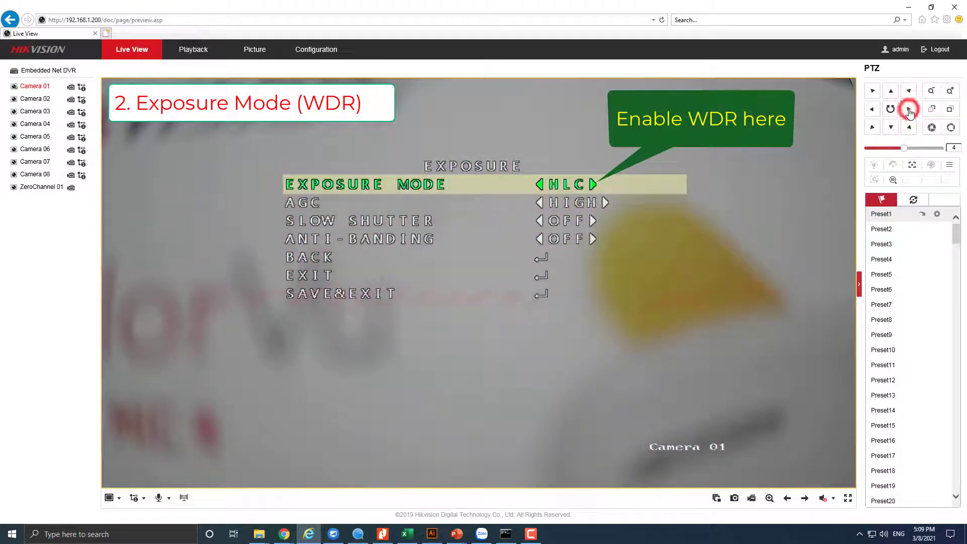
pyautogui.click(908, 110)
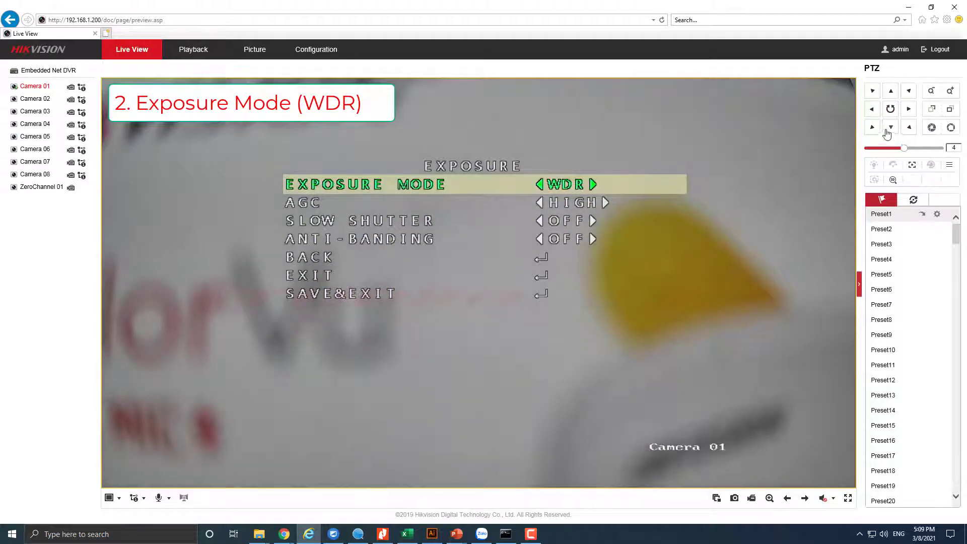
# - Save the exposure settings with SAVE&EXIT and close the menu
pyautogui.click(891, 127)
pyautogui.click(892, 129)
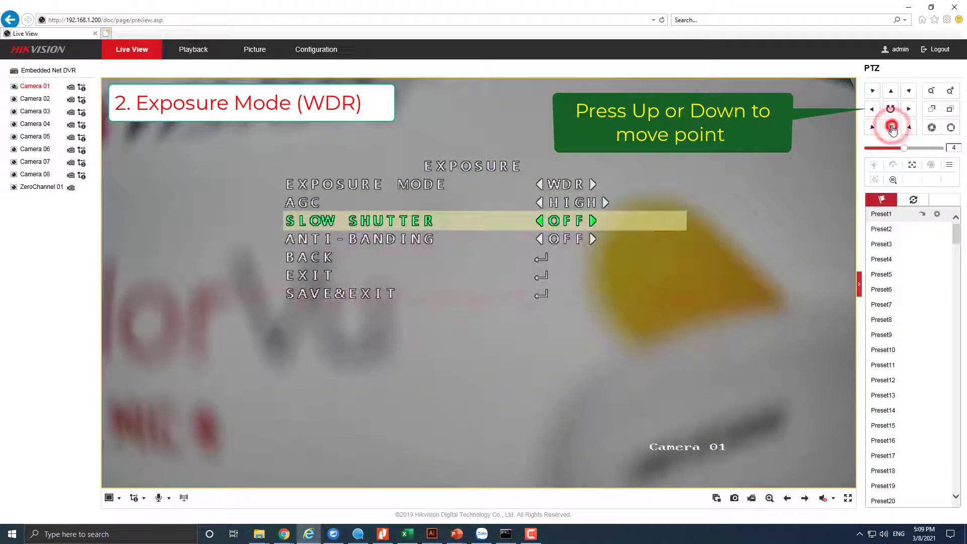
pyautogui.click(891, 128)
pyautogui.click(891, 128)
pyautogui.click(891, 128)
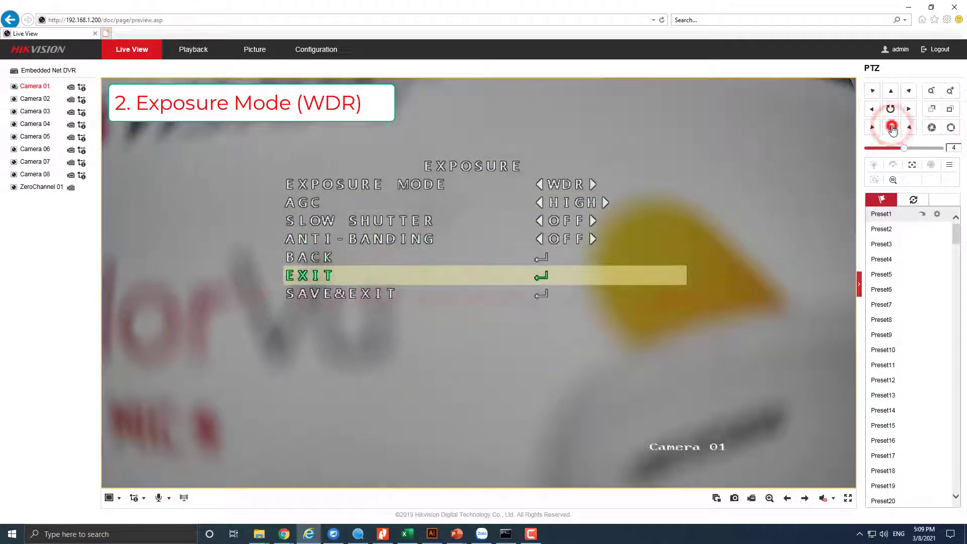
pyautogui.click(892, 128)
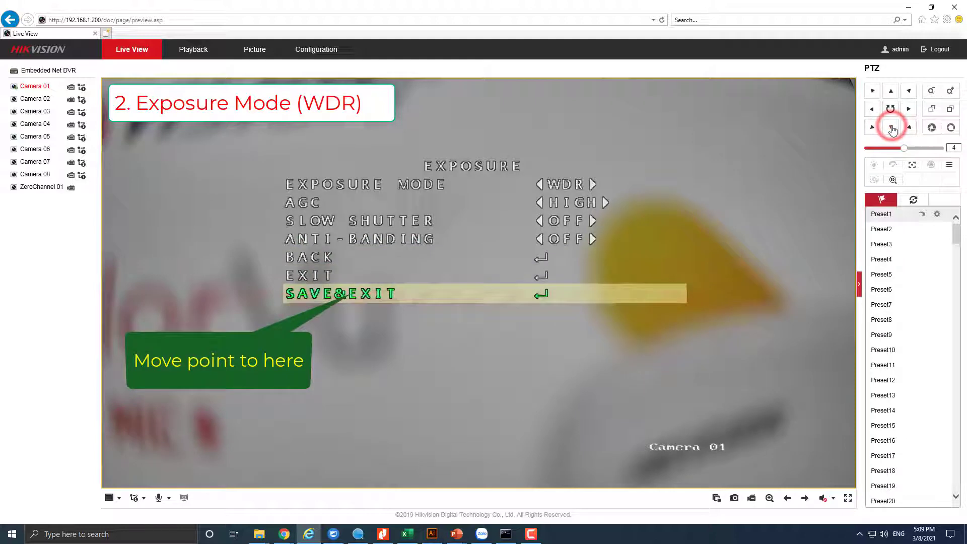
pyautogui.click(951, 129)
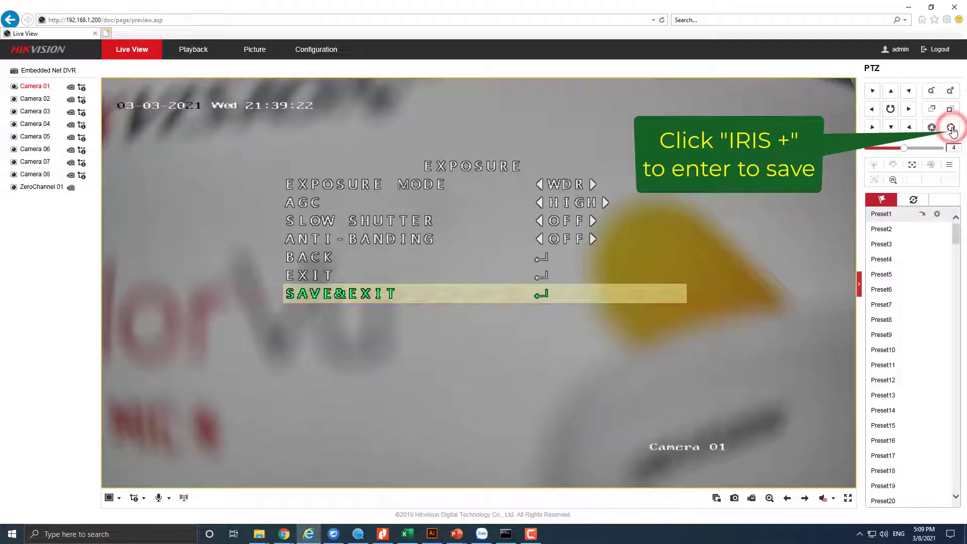
# - Enter Video Settings and try the image modes, leaving Image Mode at STD
pyautogui.click(950, 167)
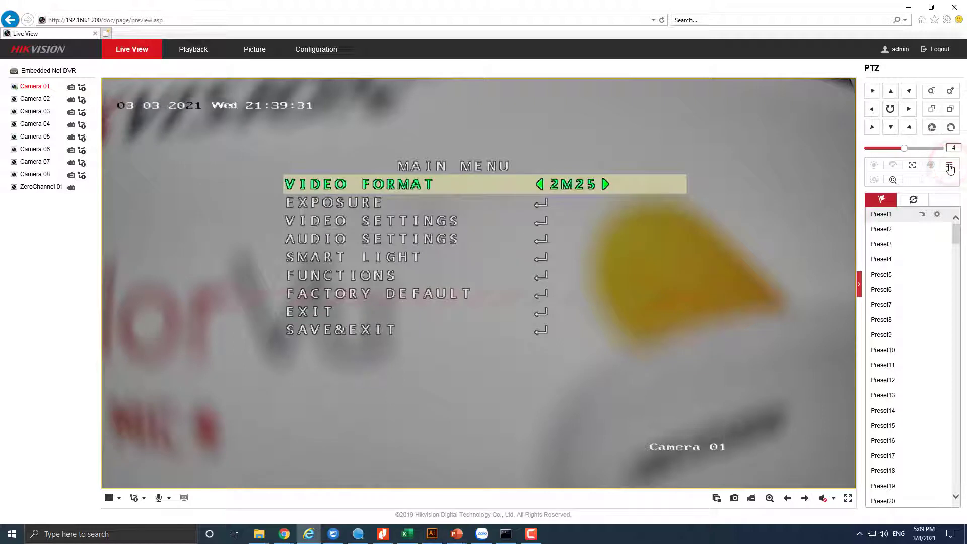
pyautogui.click(893, 128)
pyautogui.click(893, 128)
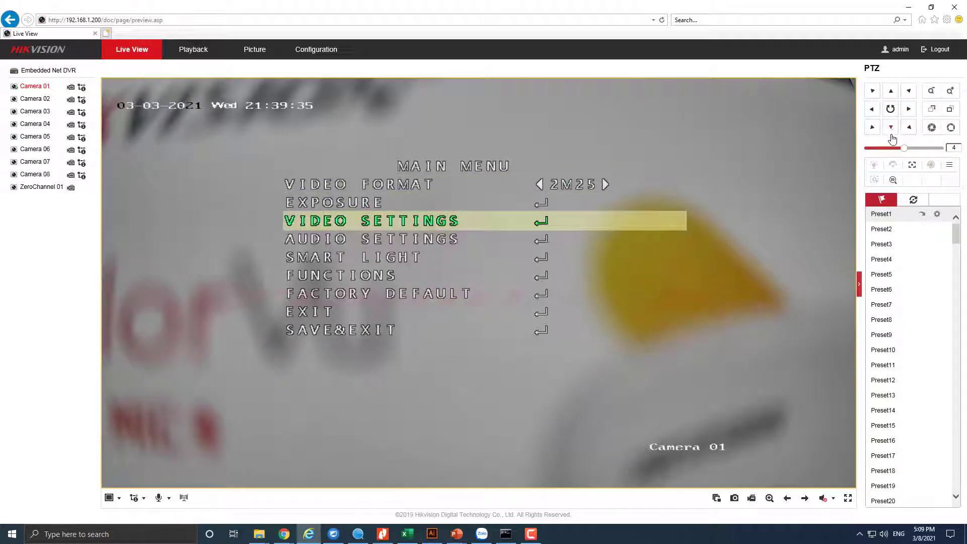
pyautogui.click(950, 128)
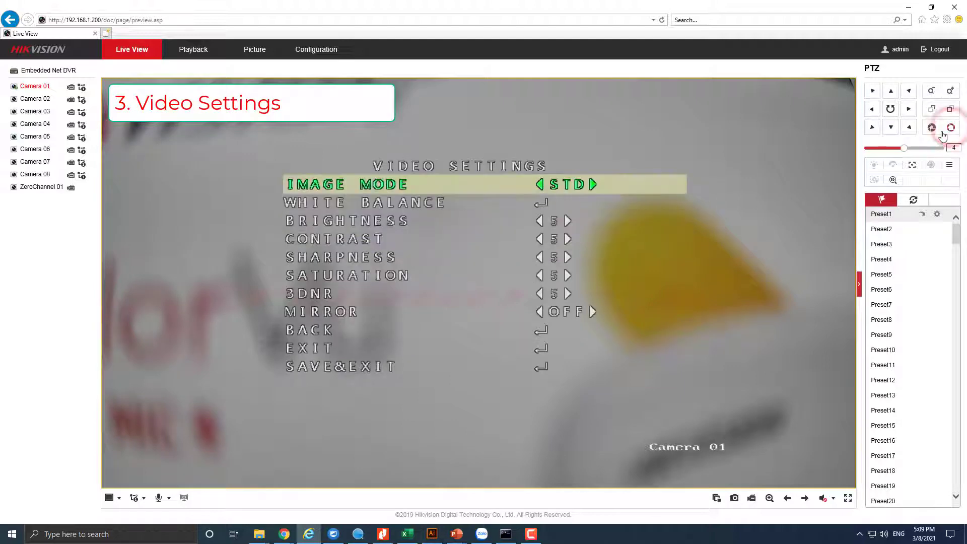
pyautogui.click(908, 112)
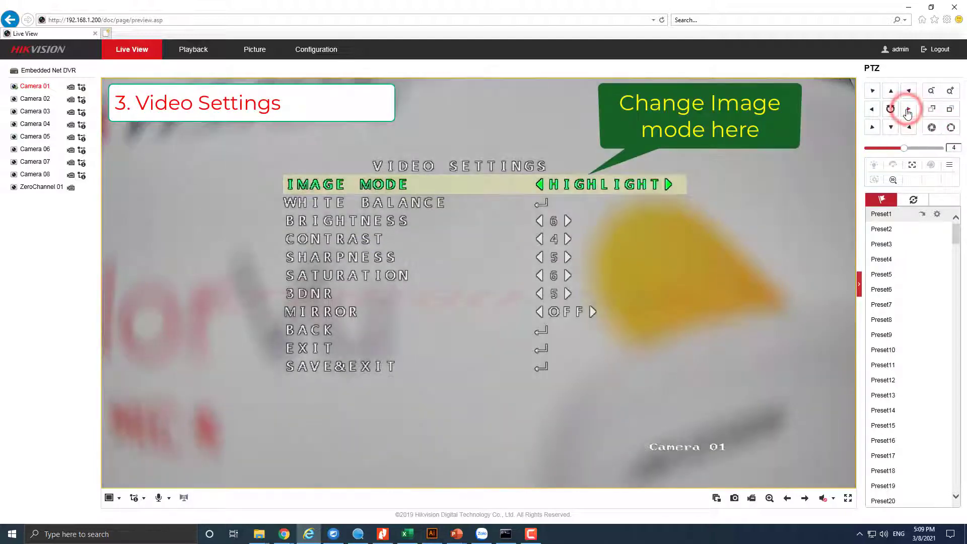
pyautogui.click(907, 112)
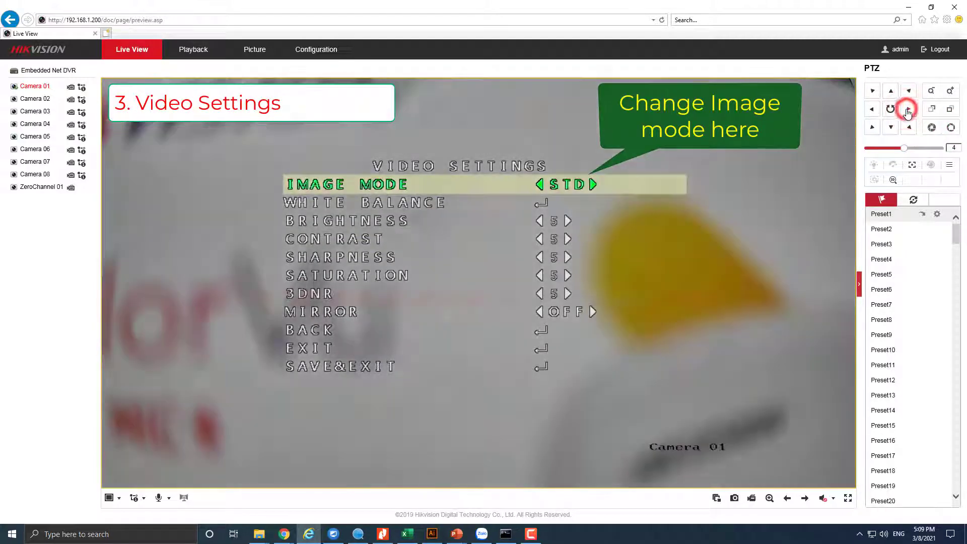
pyautogui.click(907, 111)
pyautogui.click(907, 112)
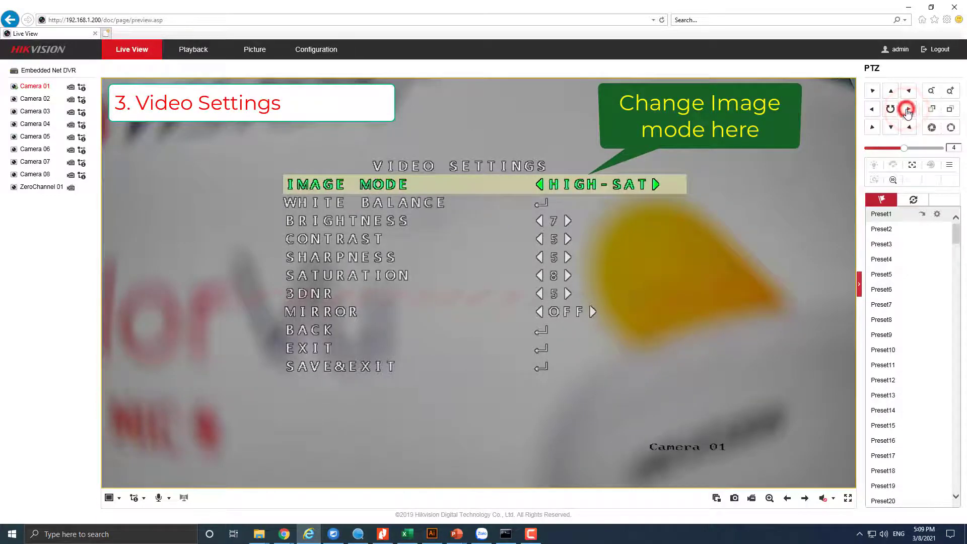
pyautogui.click(908, 111)
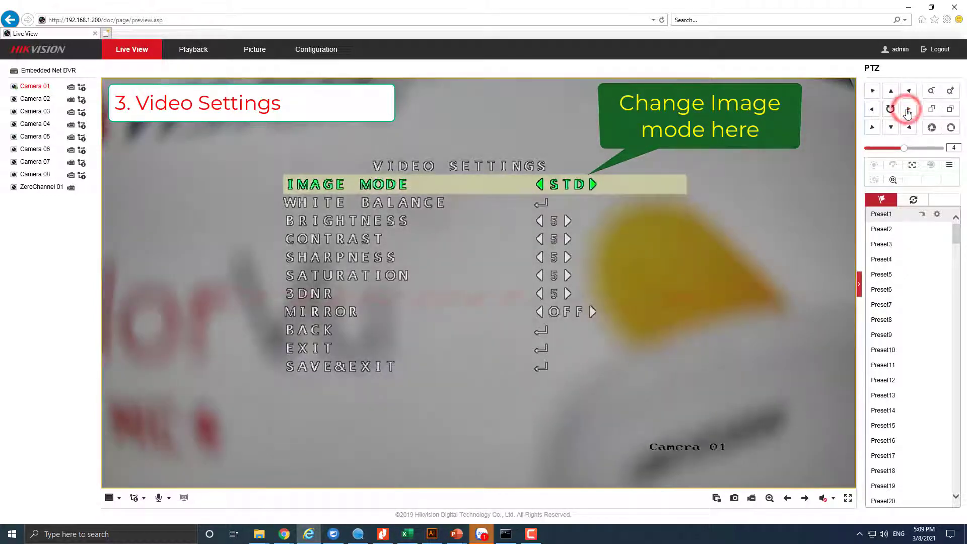
# - Set Mirror to HV after trying the horizontal, off and vertical options
pyautogui.click(890, 129)
pyautogui.click(891, 129)
pyautogui.click(890, 129)
pyautogui.click(890, 129)
pyautogui.click(890, 129)
pyautogui.click(890, 129)
pyautogui.click(890, 128)
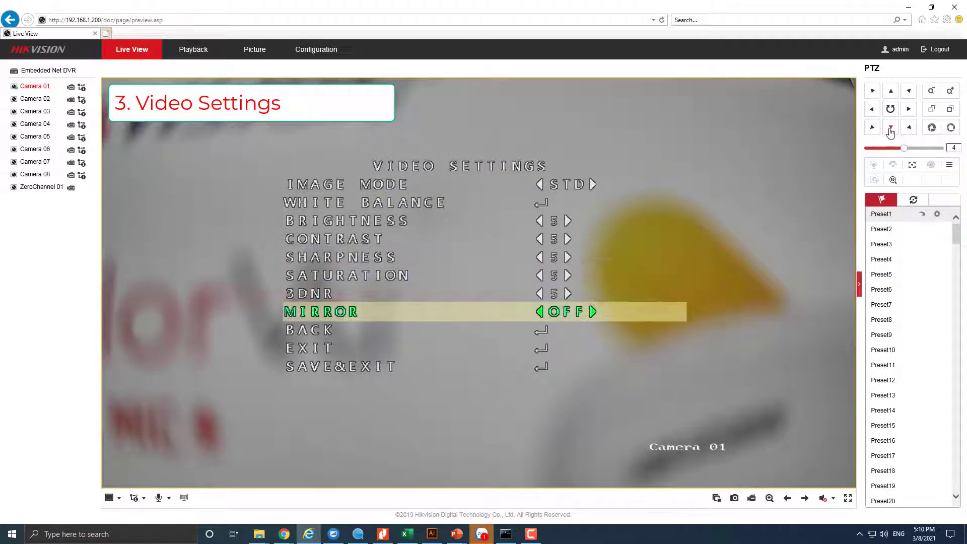
pyautogui.click(908, 112)
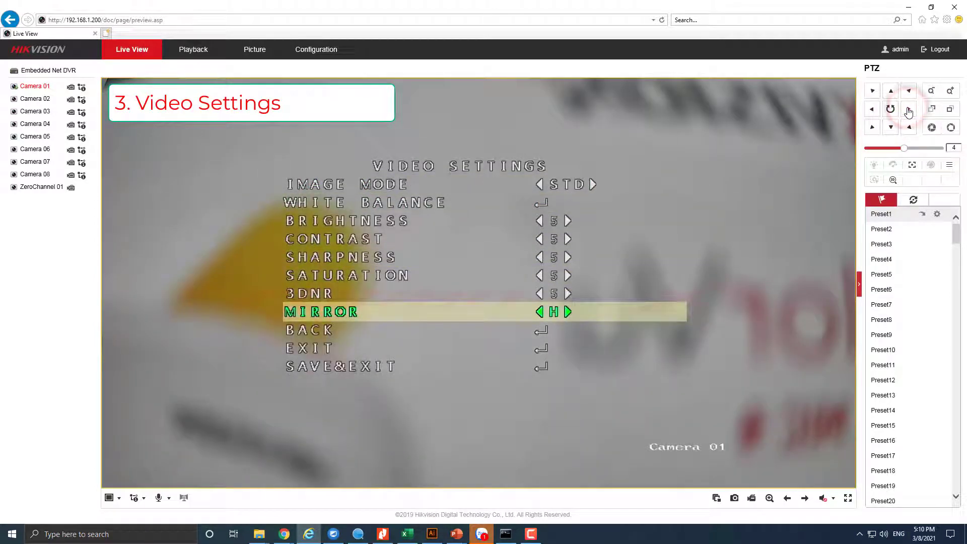
pyautogui.click(873, 110)
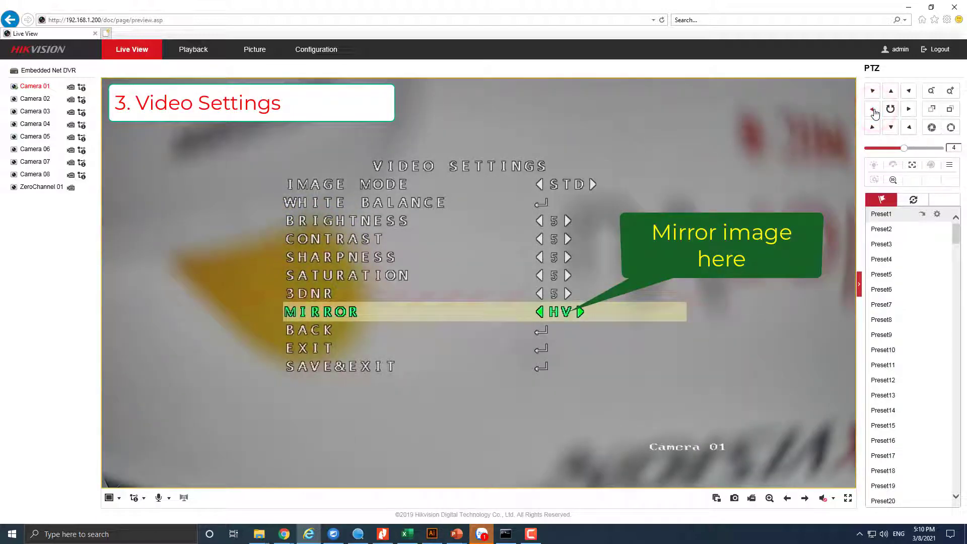
pyautogui.click(873, 111)
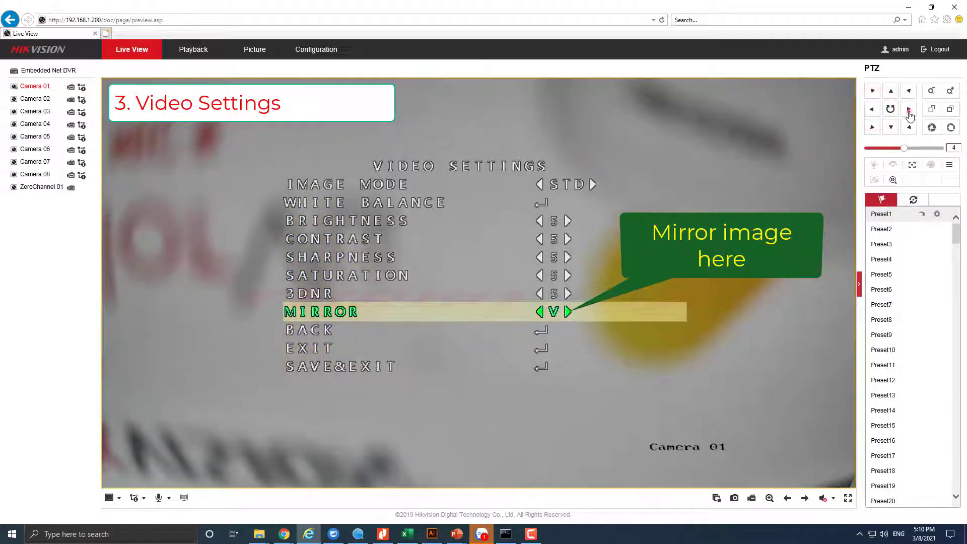
pyautogui.click(908, 111)
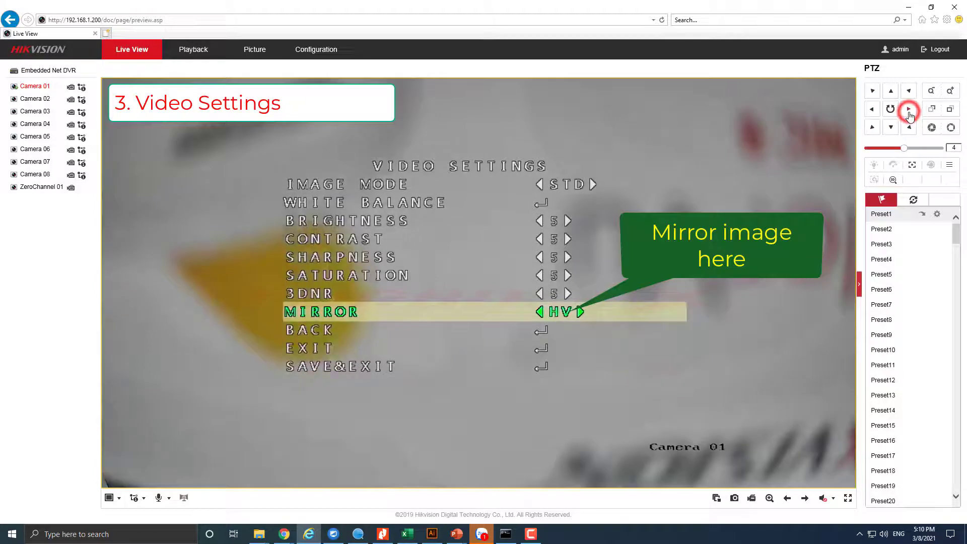
# - Save the video settings with SAVE&EXIT and close the menu
pyautogui.click(890, 128)
pyautogui.click(891, 128)
pyautogui.click(891, 129)
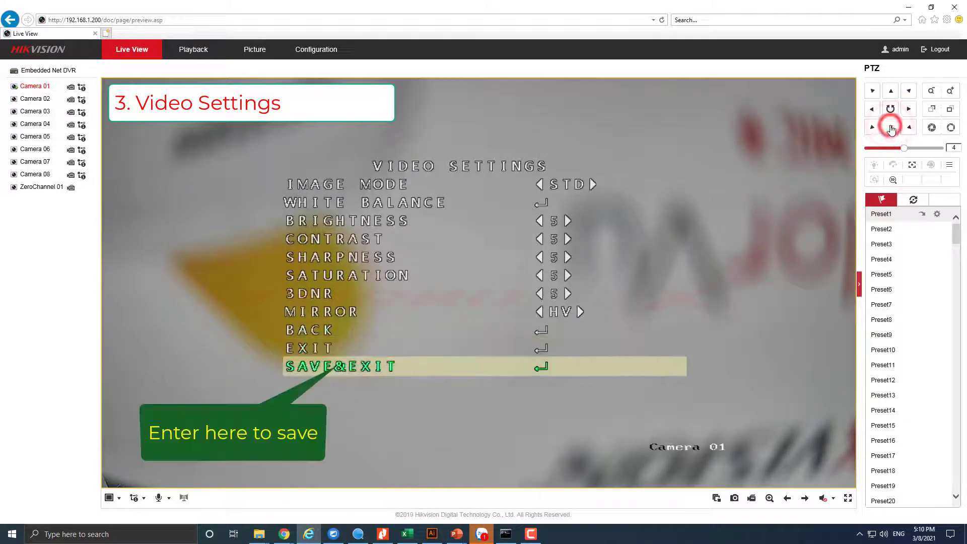
pyautogui.click(951, 130)
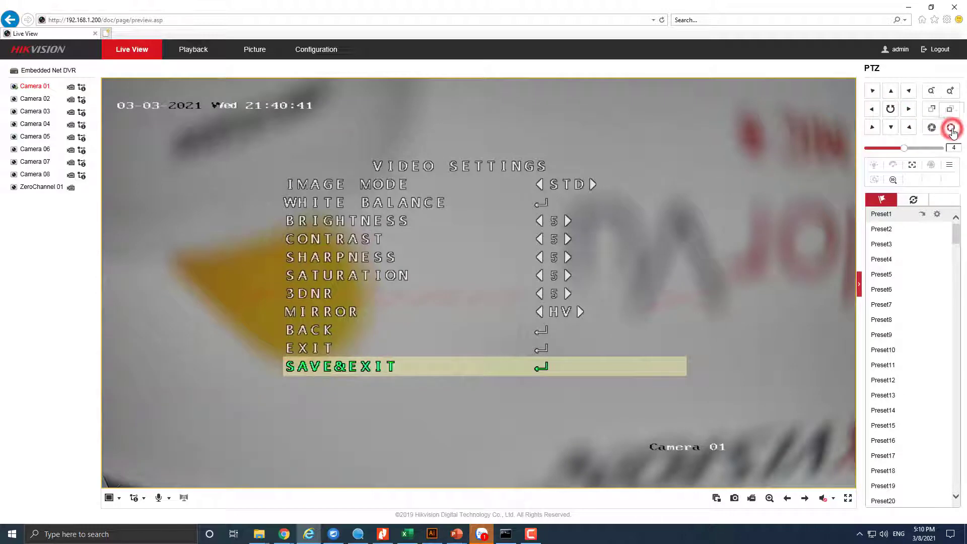
# - Enter Audio Settings from the OSD main menu and set Audio to OFF
pyautogui.click(950, 167)
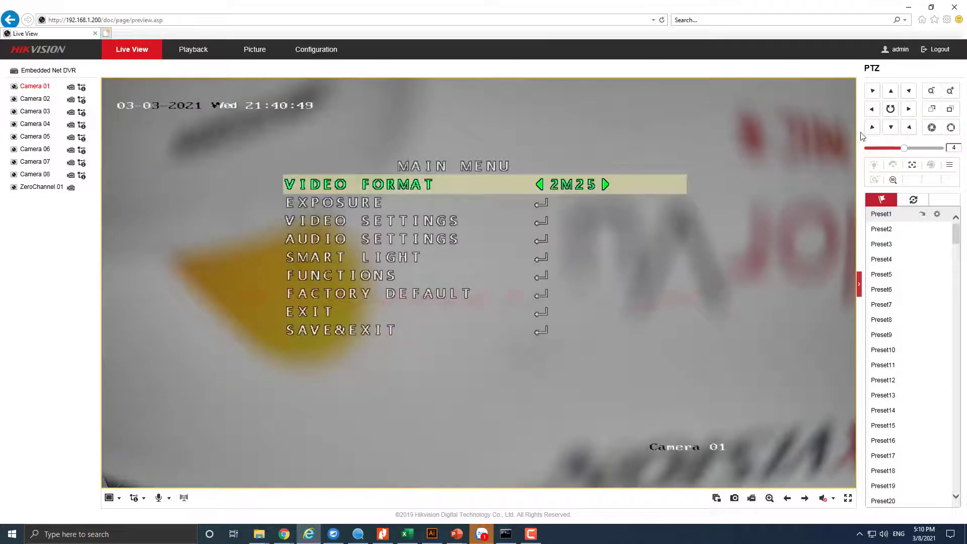
pyautogui.click(890, 127)
pyautogui.click(890, 127)
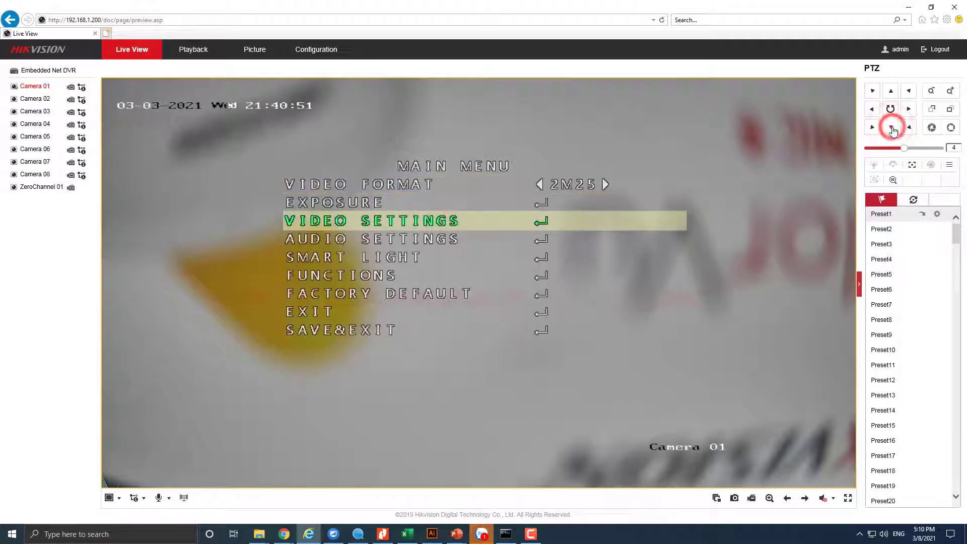
pyautogui.click(890, 127)
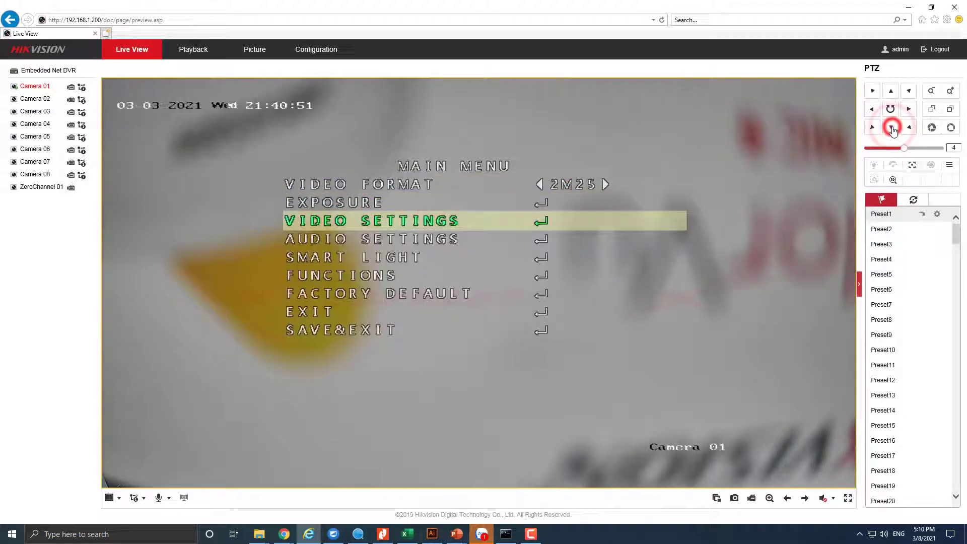
pyautogui.click(951, 127)
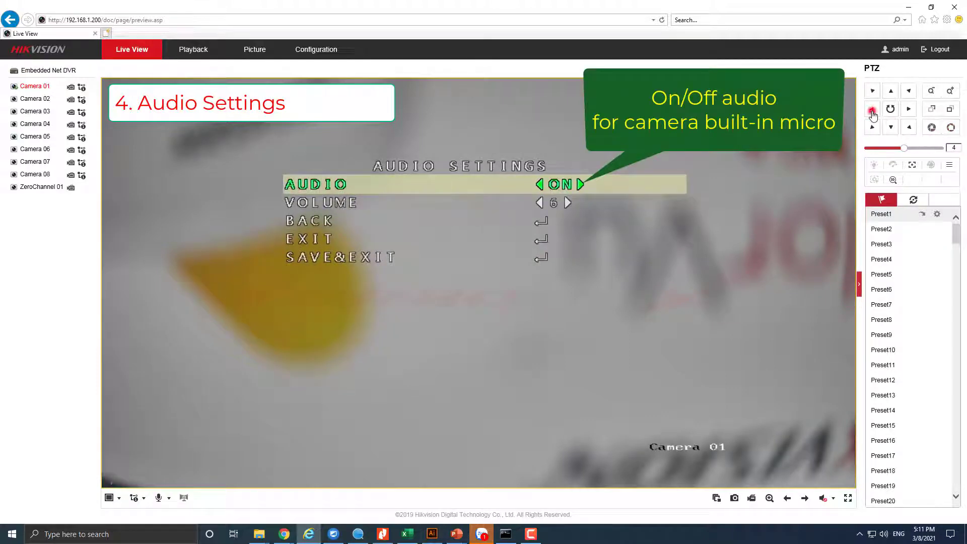
pyautogui.click(871, 110)
pyautogui.click(910, 109)
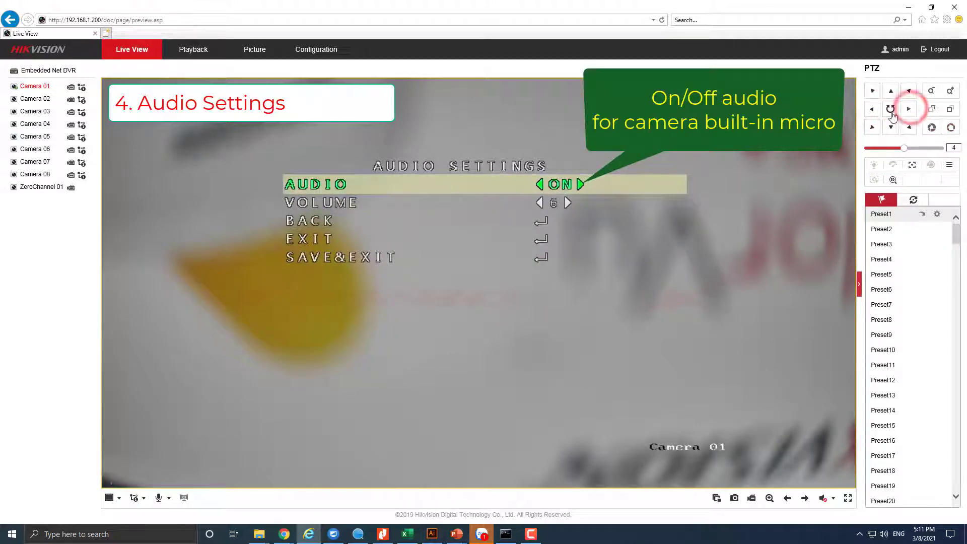
pyautogui.click(874, 110)
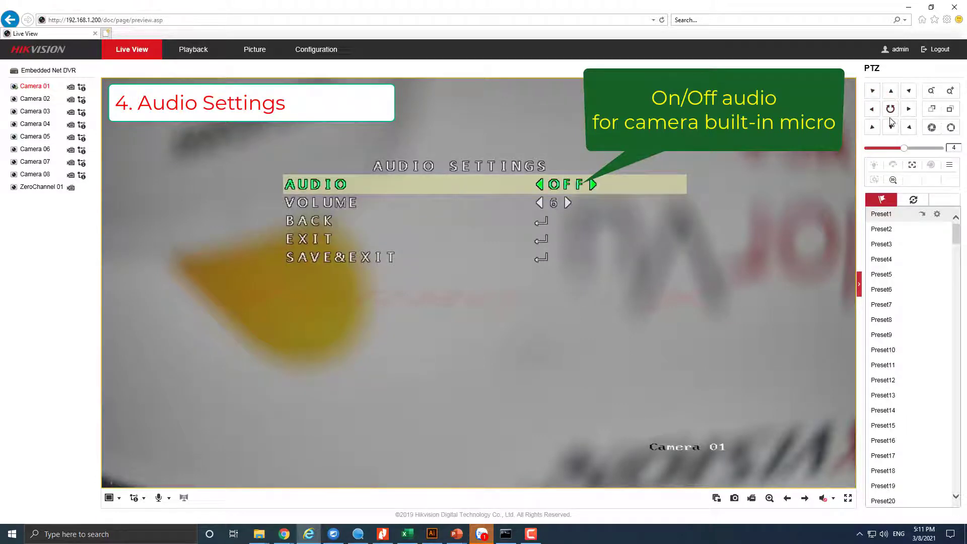
# - Set the microphone Volume to 9
pyautogui.click(891, 127)
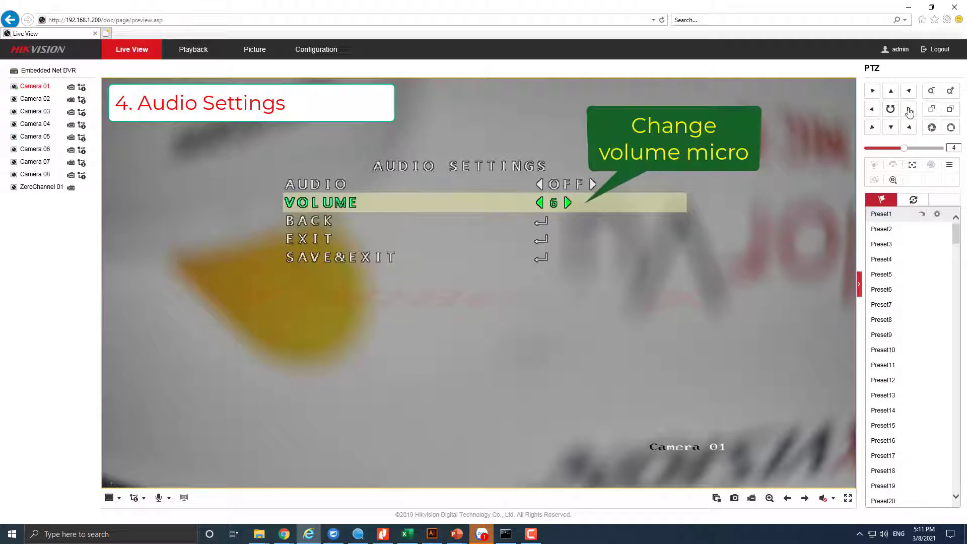
pyautogui.click(909, 110)
pyautogui.click(908, 110)
pyautogui.click(909, 110)
pyautogui.click(909, 110)
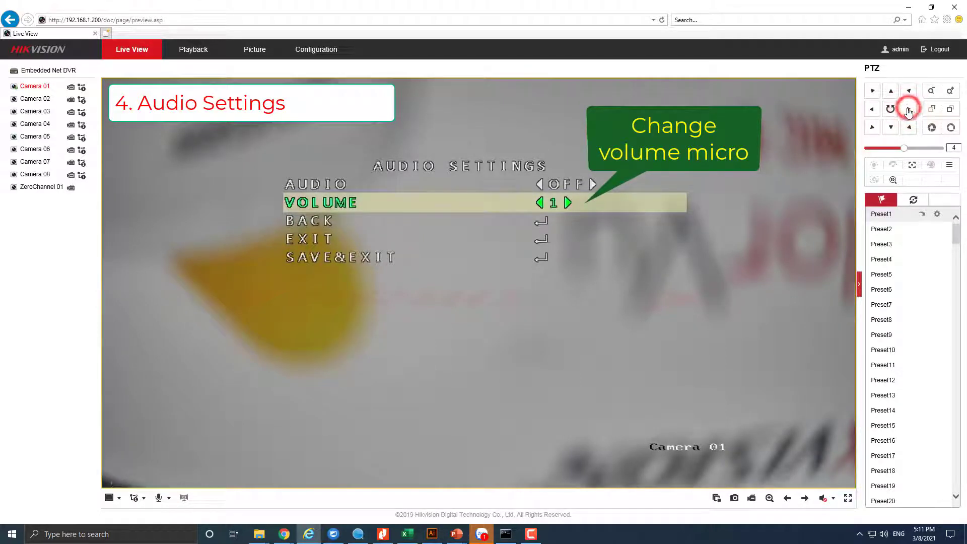
pyautogui.click(873, 110)
pyautogui.click(873, 109)
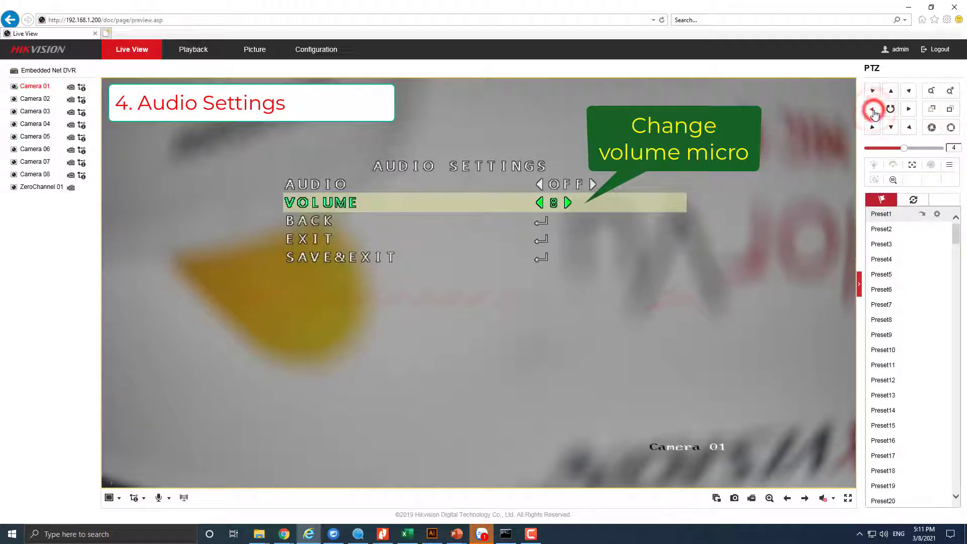
pyautogui.click(875, 110)
pyautogui.click(909, 109)
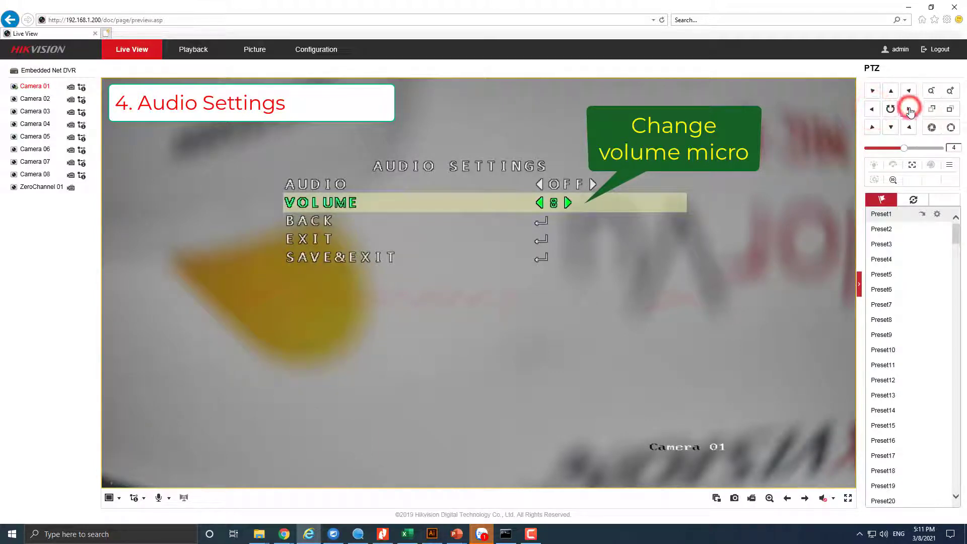
pyautogui.click(909, 111)
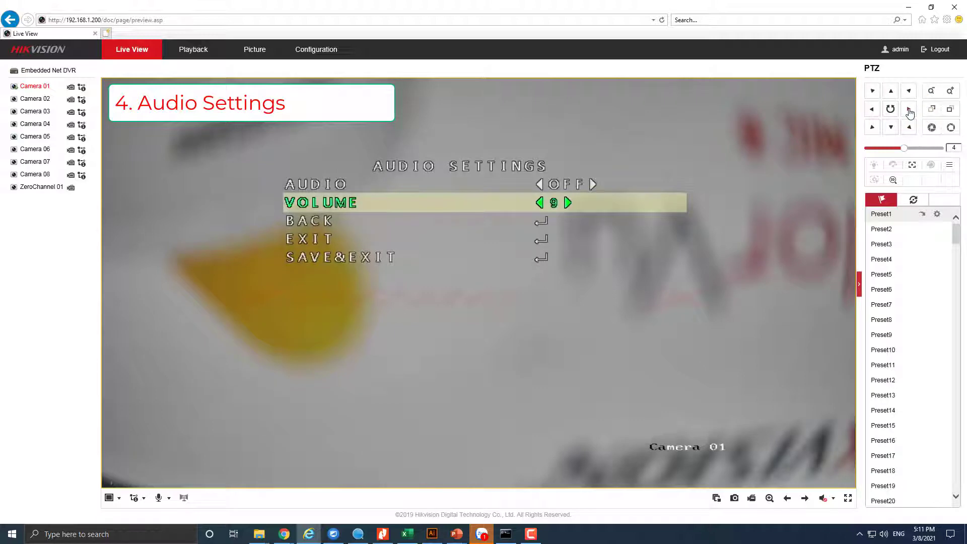
# - Save the audio settings with SAVE&EXIT and close the menu
pyautogui.click(892, 129)
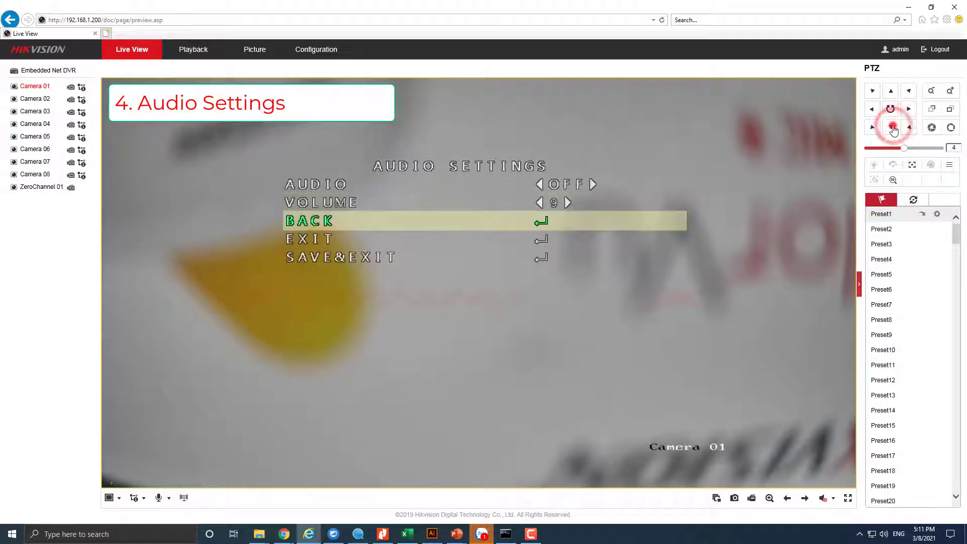
pyautogui.click(893, 128)
pyautogui.click(893, 129)
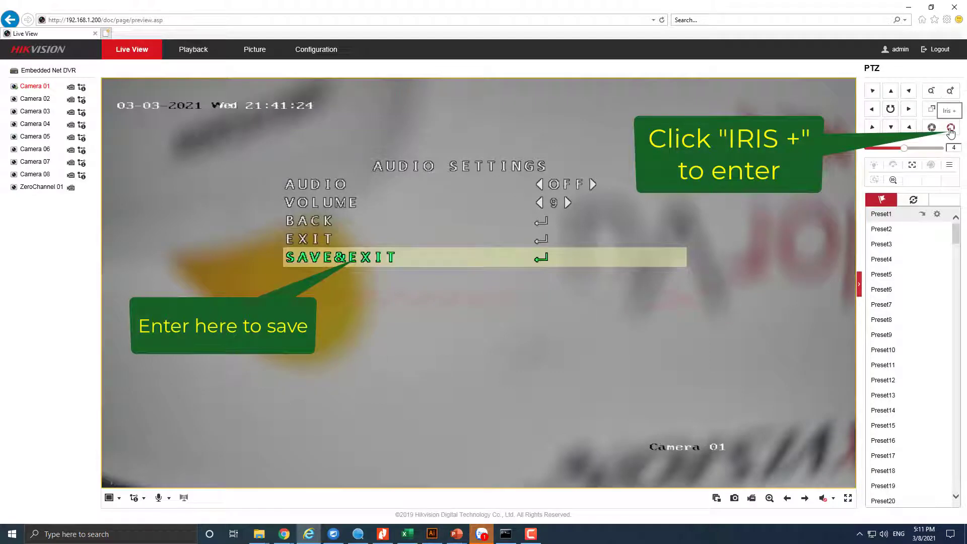
pyautogui.click(950, 132)
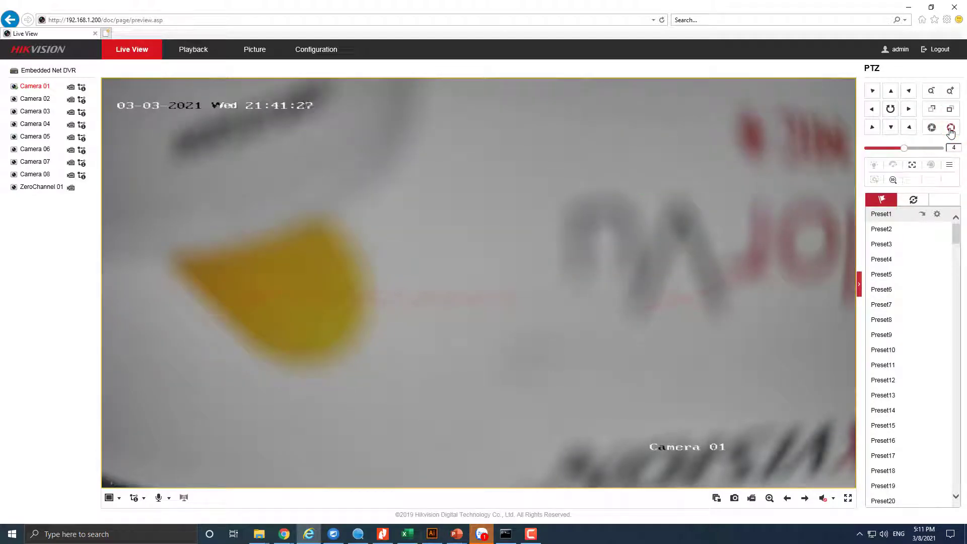
# - Enter Smart Light from the OSD main menu and keep it set to AUTO
pyautogui.click(949, 167)
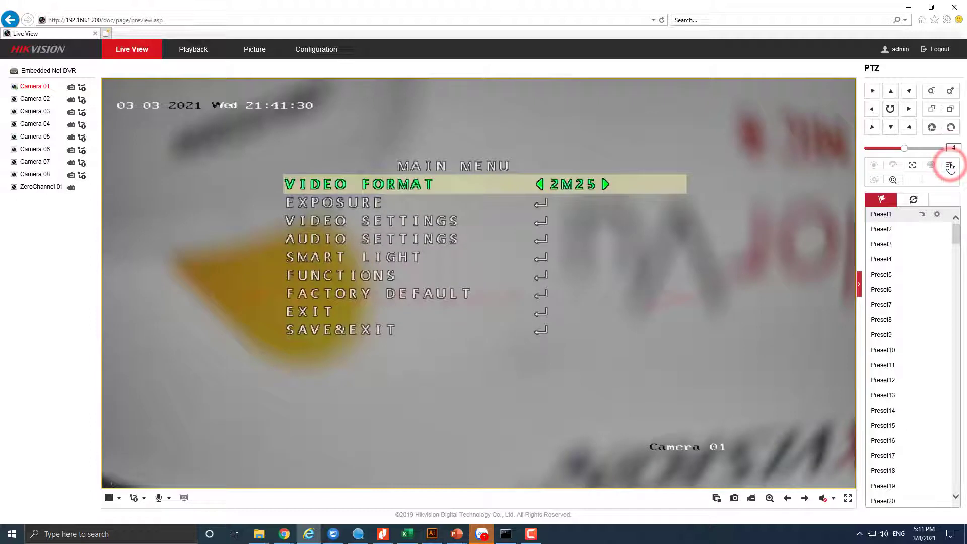
pyautogui.click(890, 130)
pyautogui.click(890, 130)
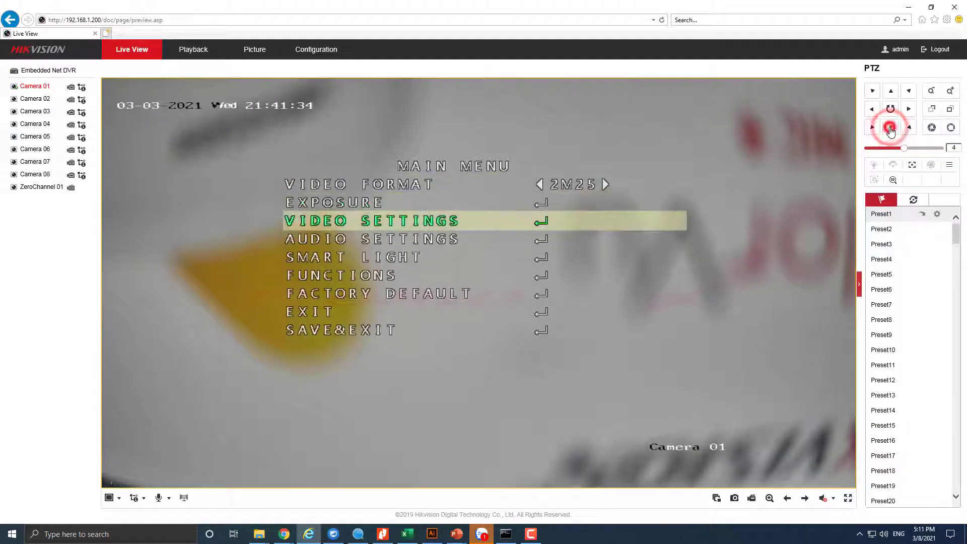
pyautogui.click(890, 129)
pyautogui.click(890, 130)
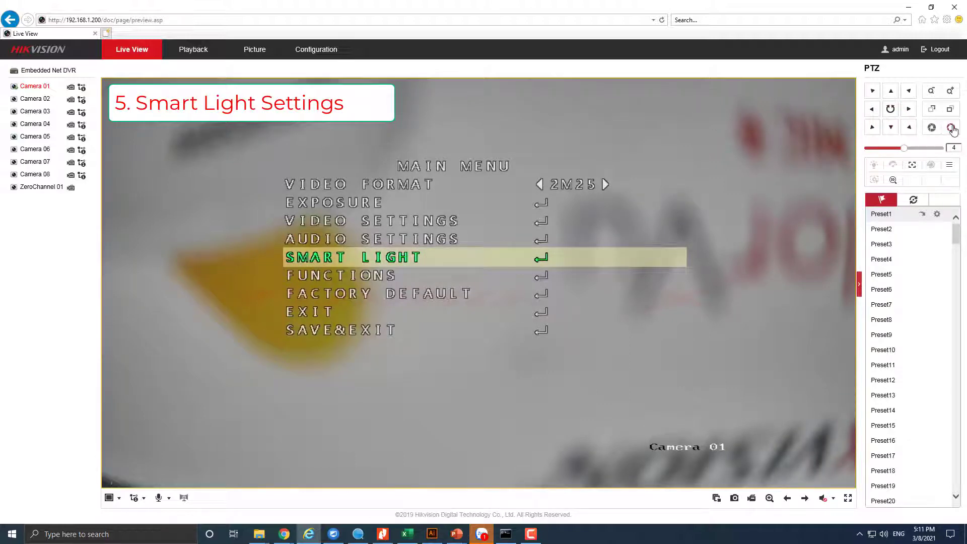
pyautogui.click(950, 128)
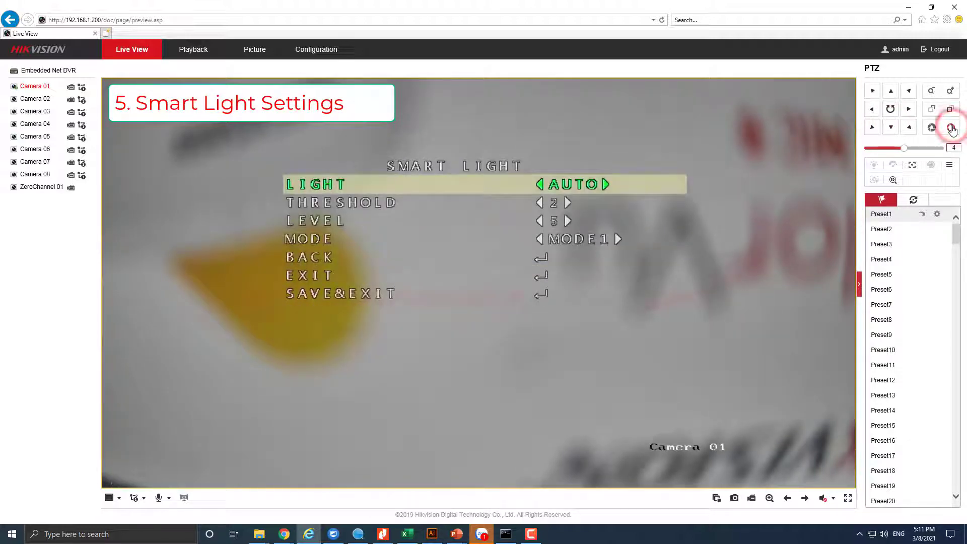
pyautogui.click(909, 111)
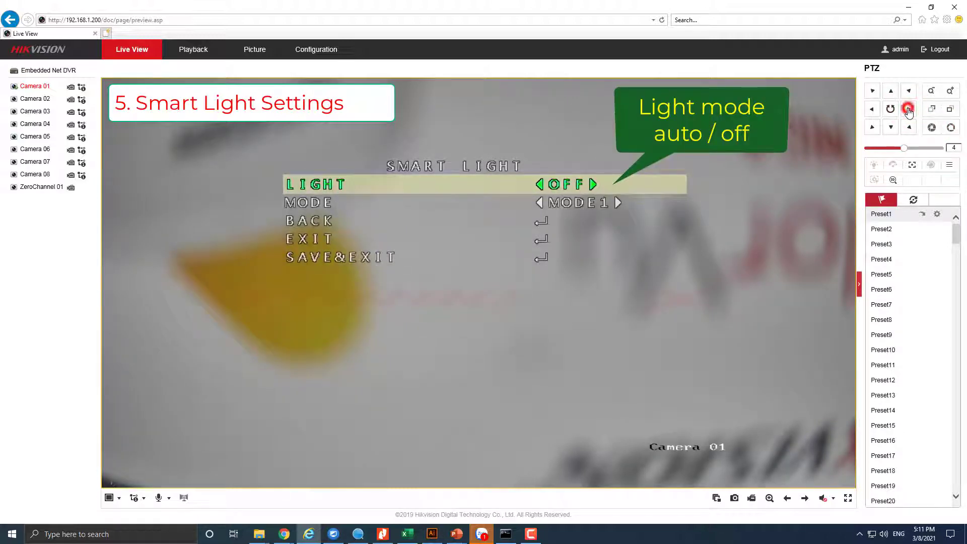
pyautogui.click(908, 111)
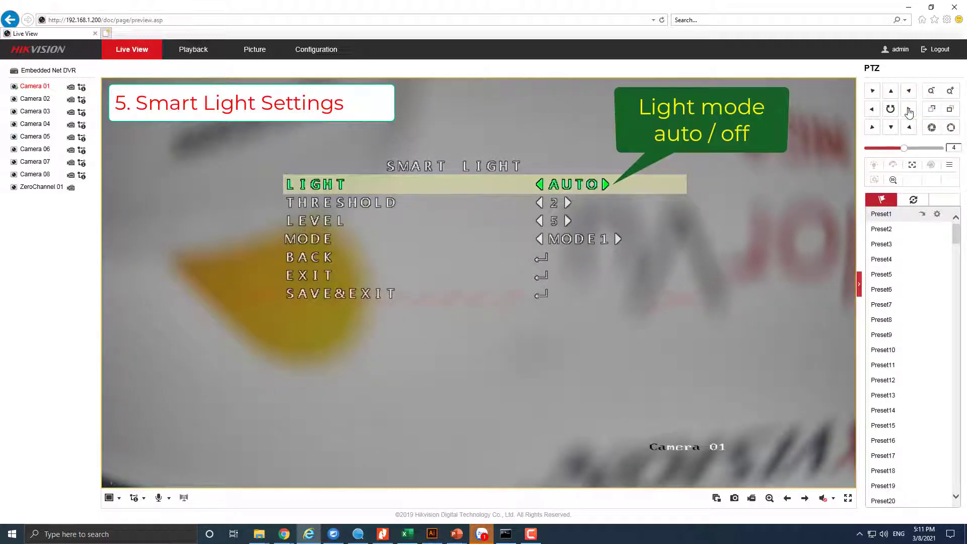
# - Set the smart light Level to 5
pyautogui.click(892, 129)
pyautogui.click(892, 129)
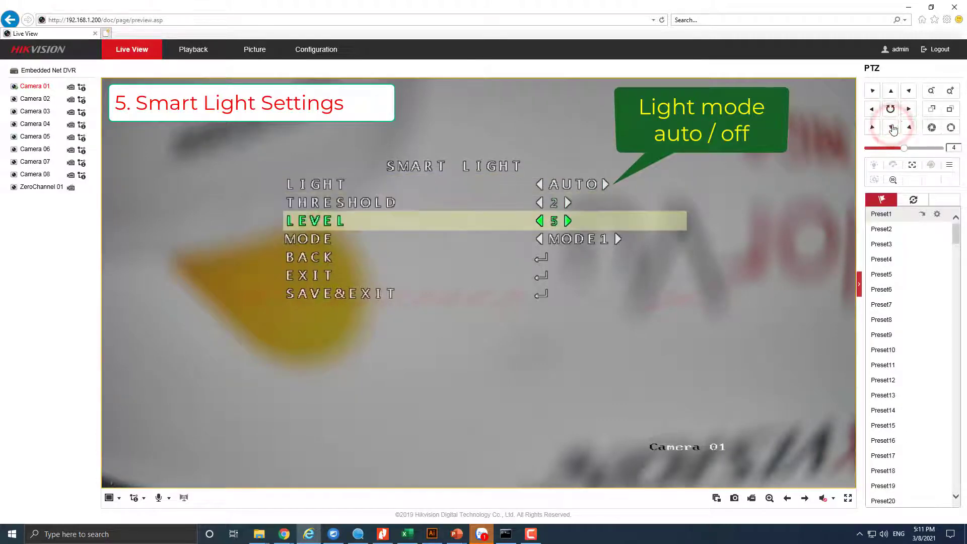
pyautogui.click(908, 110)
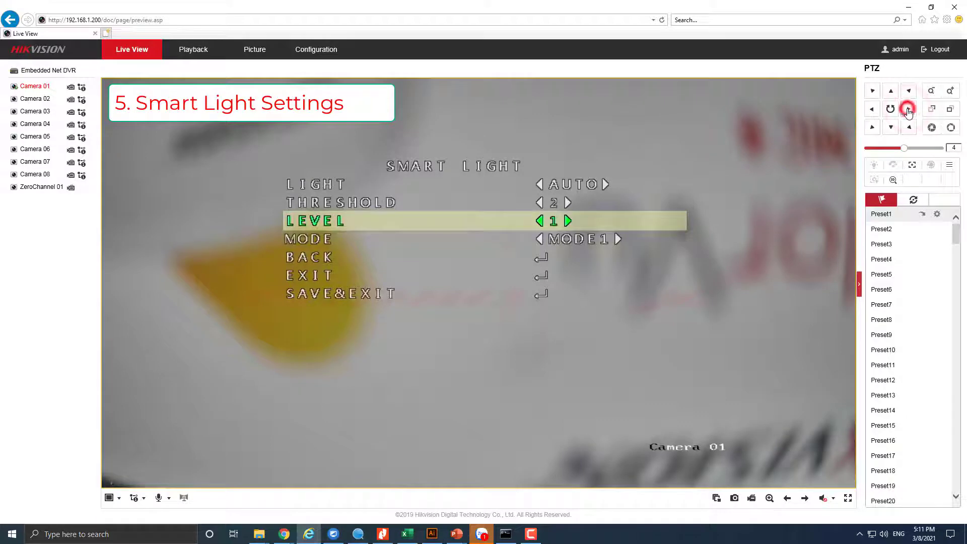
pyautogui.click(908, 110)
pyautogui.click(908, 110)
pyautogui.click(908, 110)
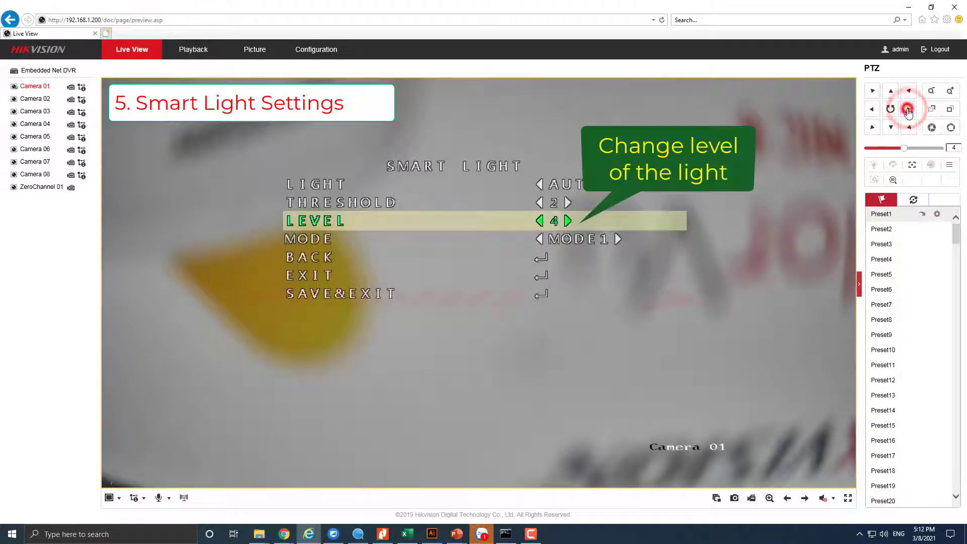
pyautogui.click(907, 110)
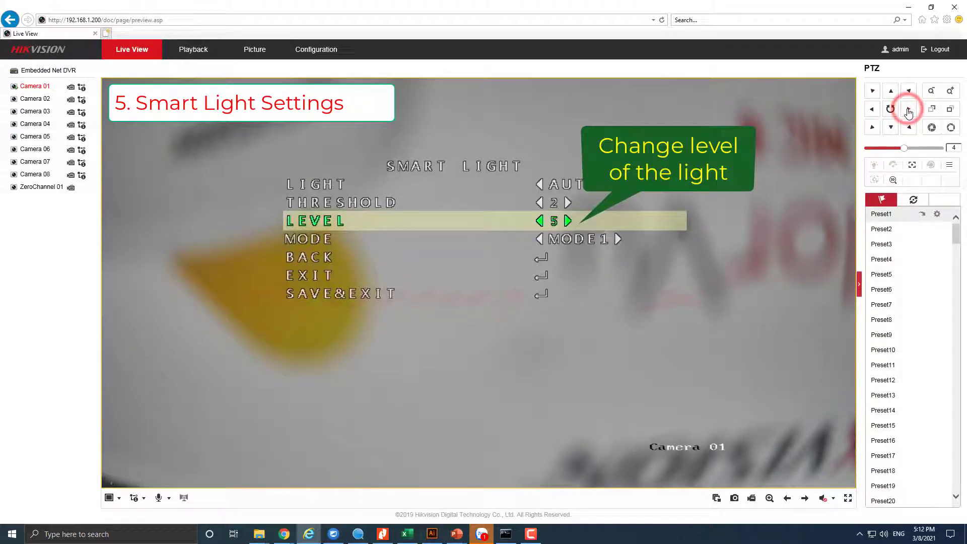
pyautogui.click(873, 109)
pyautogui.click(908, 110)
pyautogui.click(908, 110)
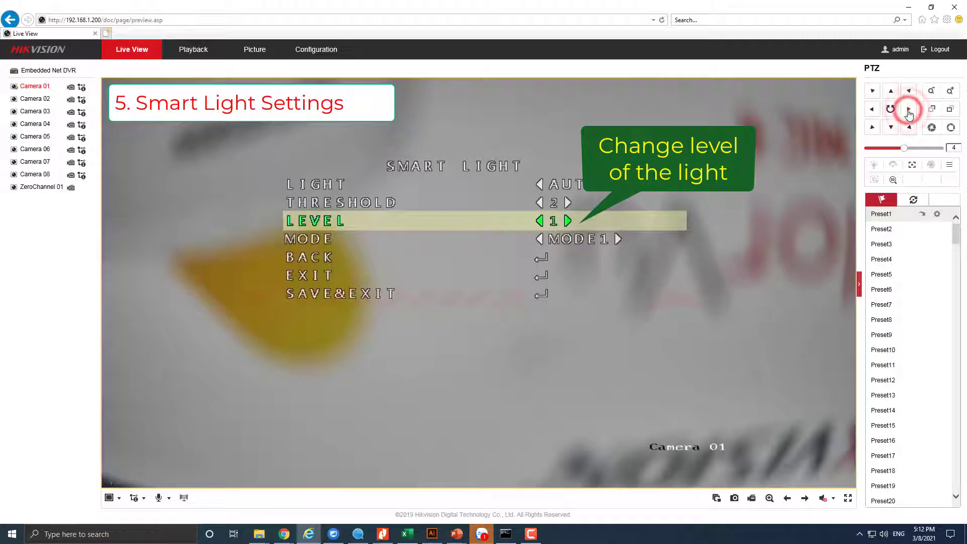
pyautogui.click(875, 109)
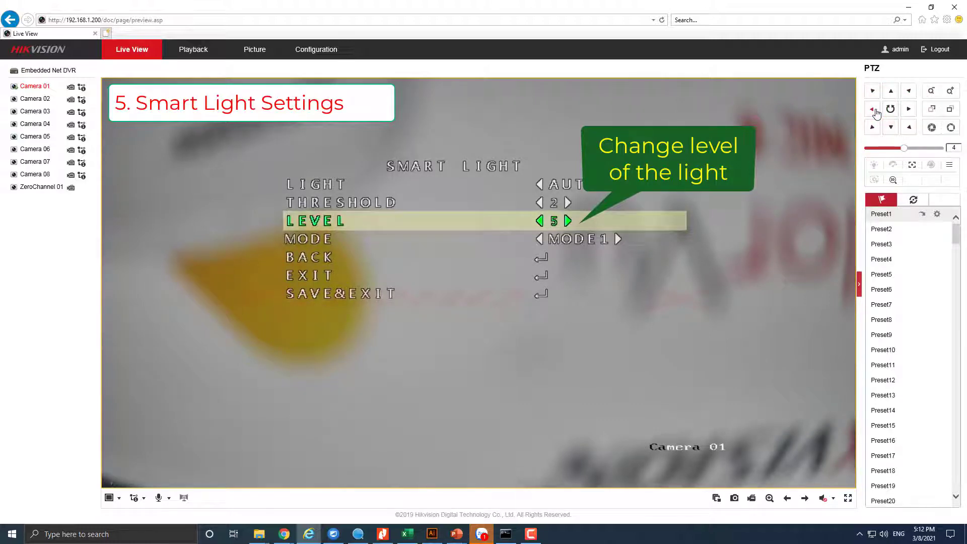
# - Set the smart light Mode to MODE1, then save and close the menu
pyautogui.click(893, 127)
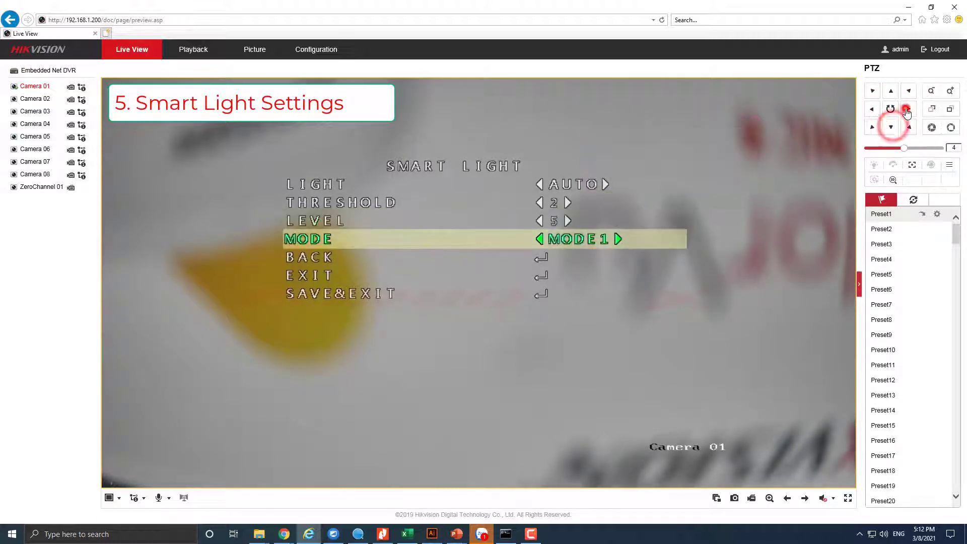
pyautogui.click(906, 110)
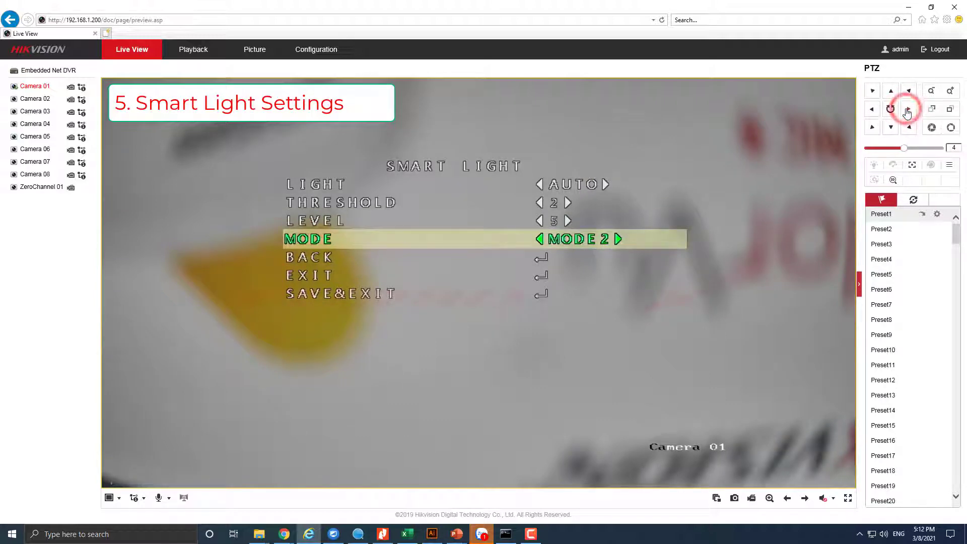
pyautogui.click(906, 110)
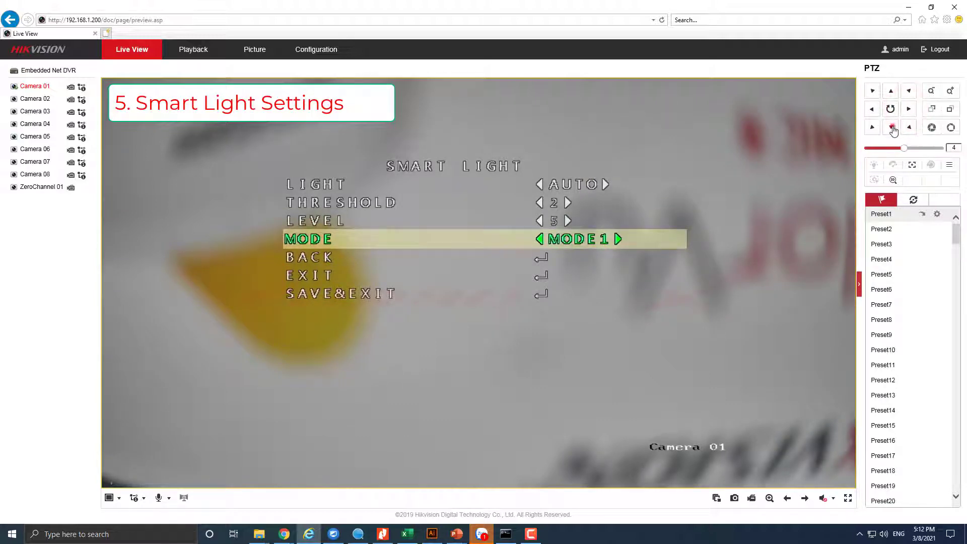
pyautogui.click(893, 127)
pyautogui.click(892, 127)
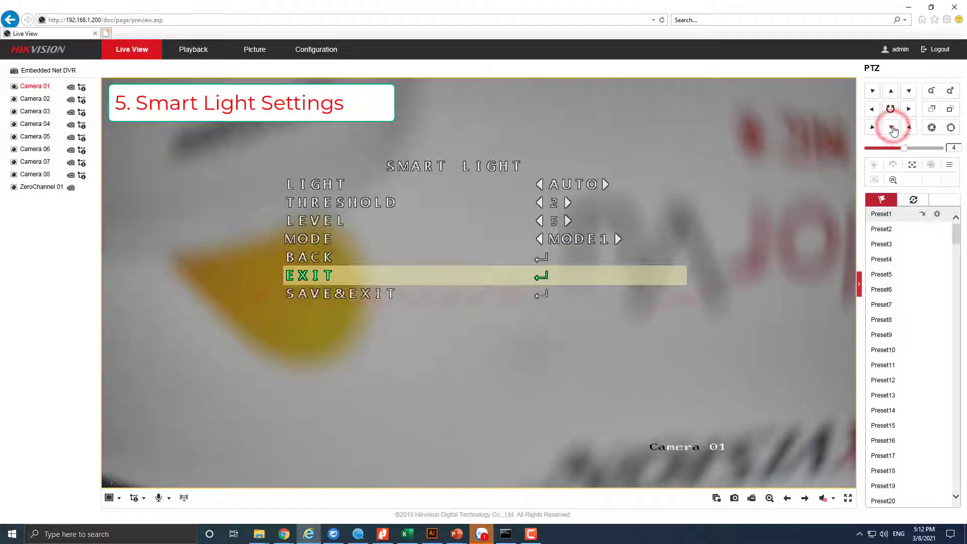
pyautogui.click(893, 127)
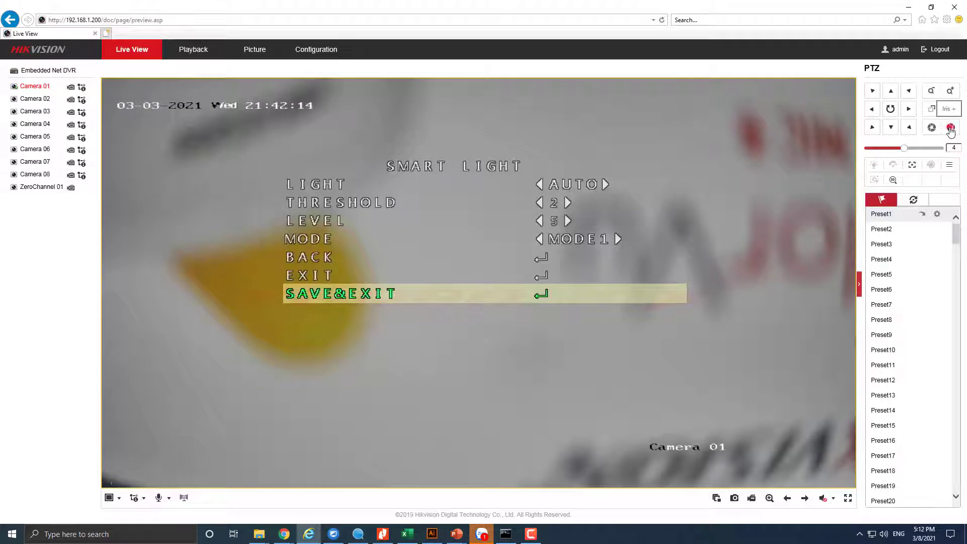
pyautogui.click(950, 128)
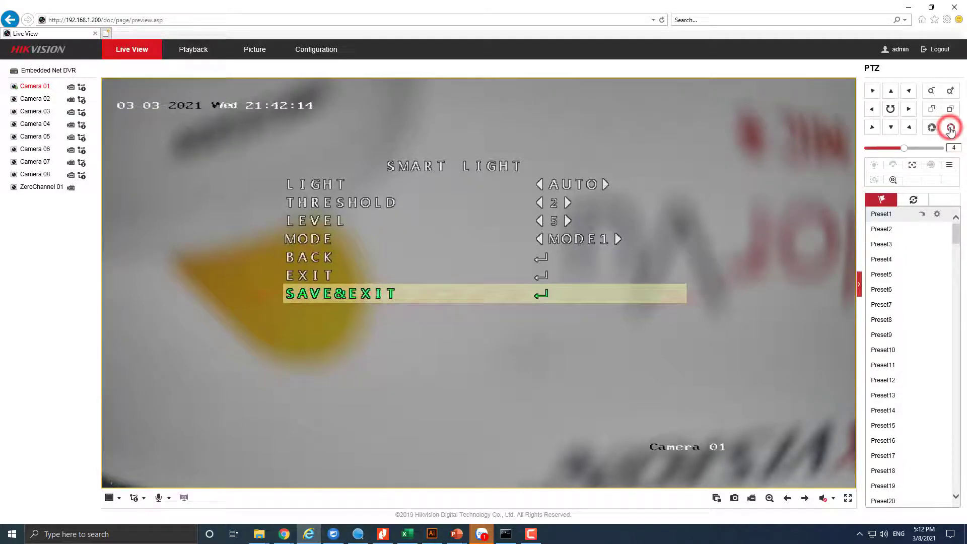
pyautogui.click(949, 166)
pyautogui.click(890, 128)
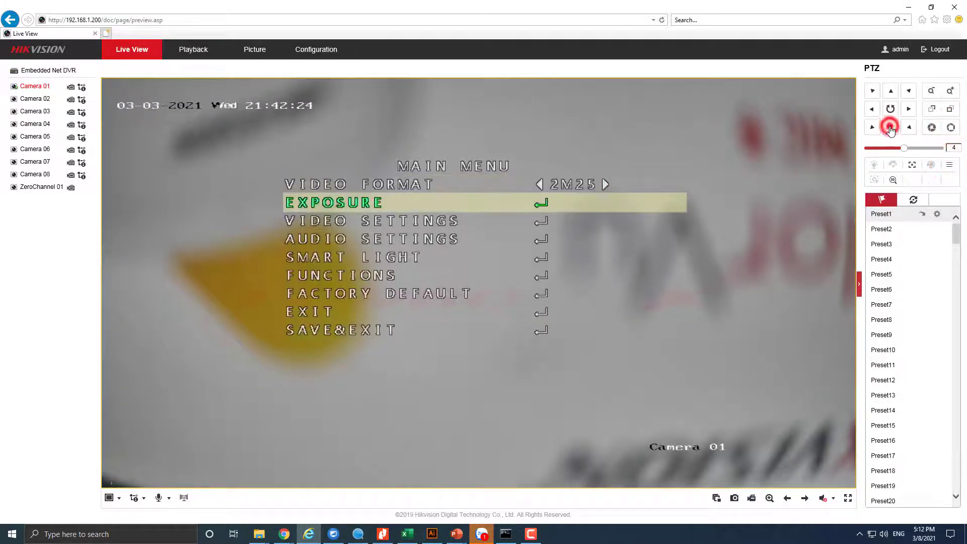
pyautogui.click(890, 129)
pyautogui.click(890, 129)
pyautogui.click(891, 128)
pyautogui.click(890, 128)
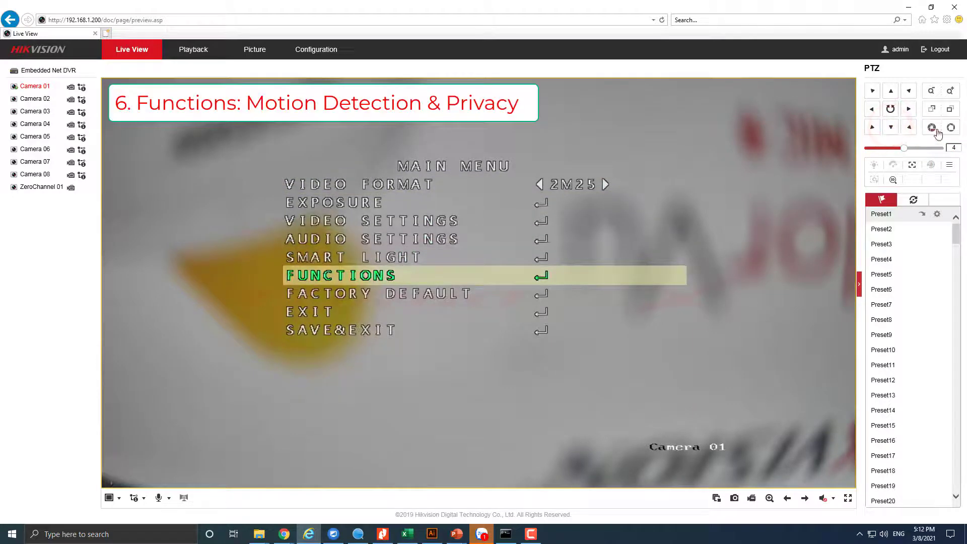
pyautogui.click(950, 130)
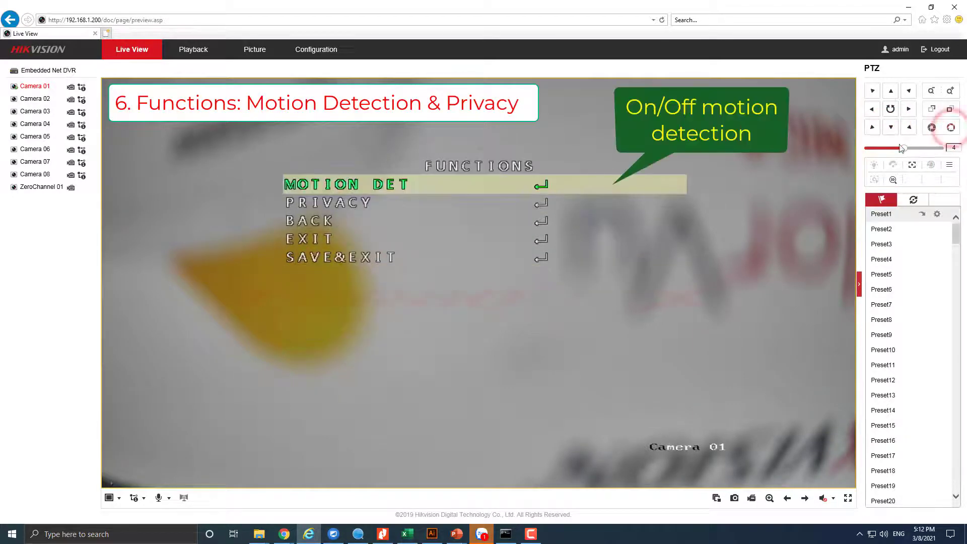
pyautogui.click(951, 130)
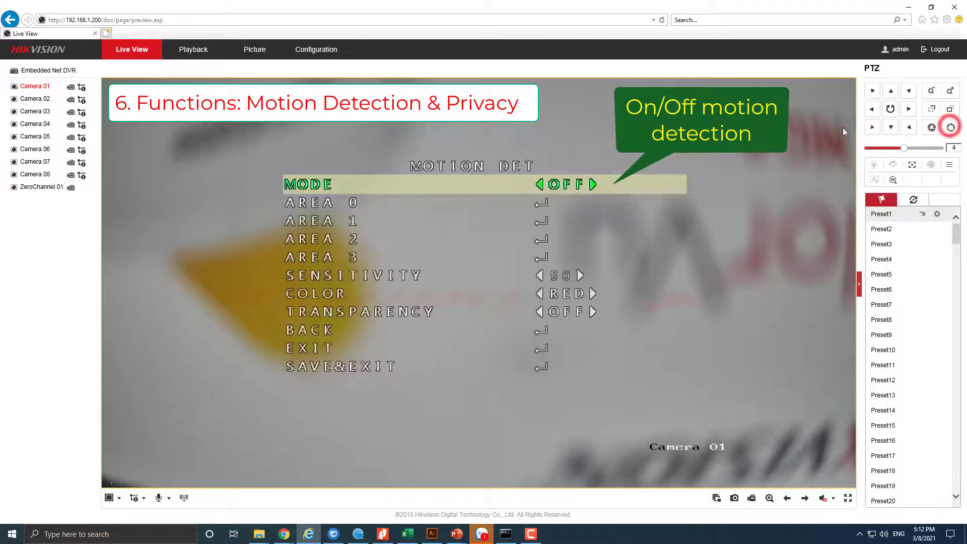
pyautogui.click(873, 109)
pyautogui.click(908, 108)
pyautogui.click(891, 91)
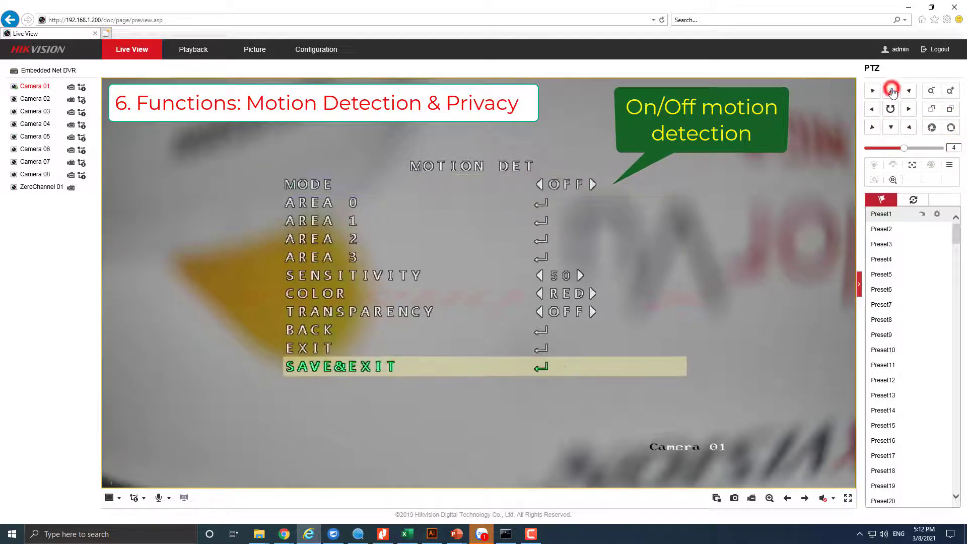
pyautogui.click(892, 91)
pyautogui.click(891, 92)
pyautogui.click(950, 128)
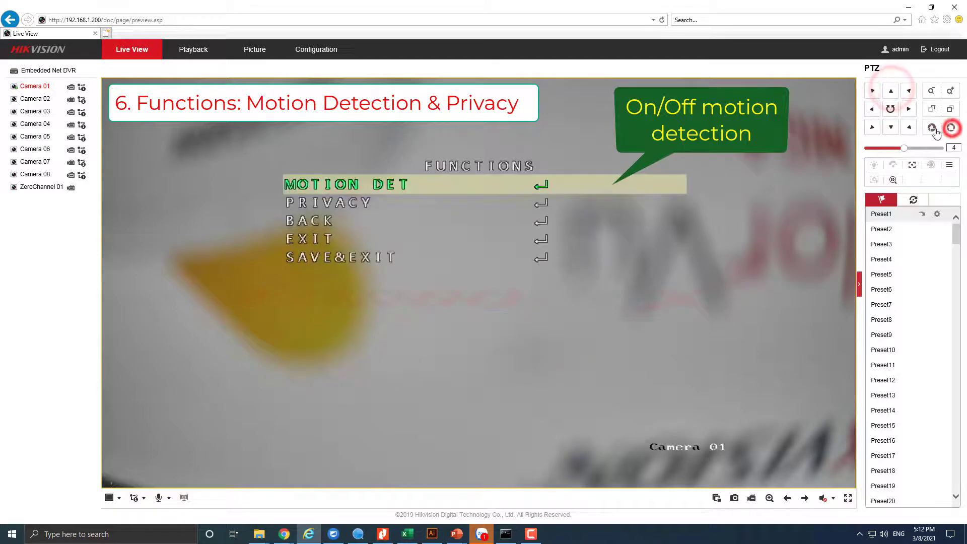
pyautogui.click(892, 128)
pyautogui.click(950, 128)
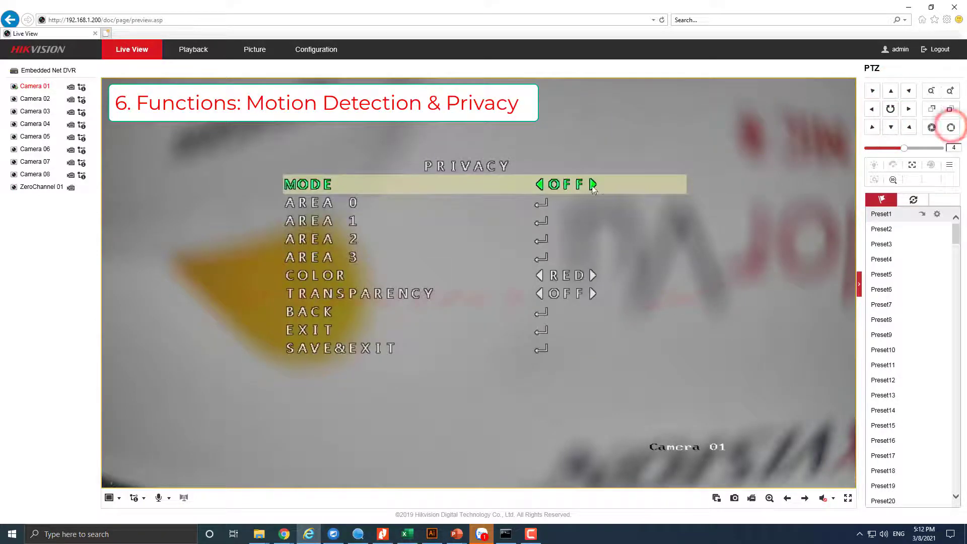
pyautogui.click(873, 108)
pyautogui.click(908, 110)
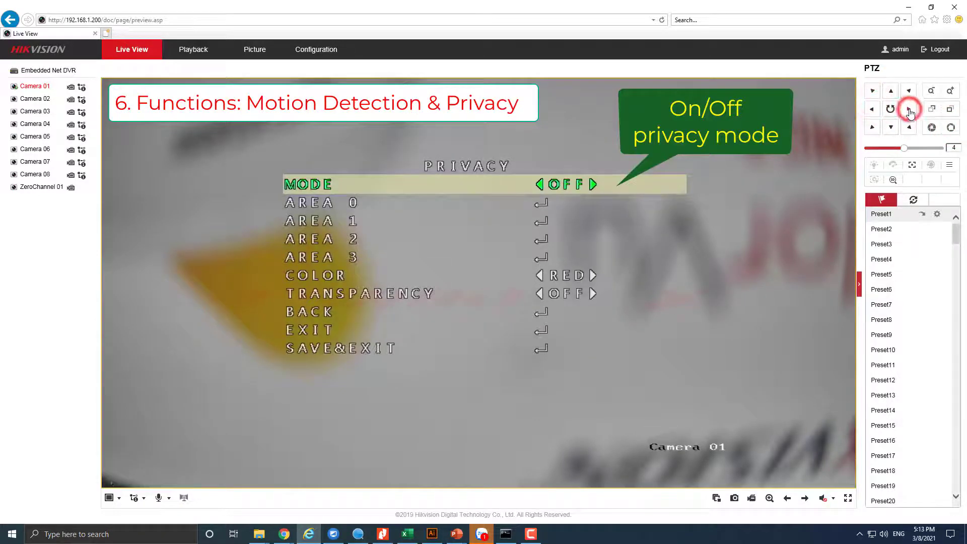
pyautogui.click(891, 90)
pyautogui.click(890, 90)
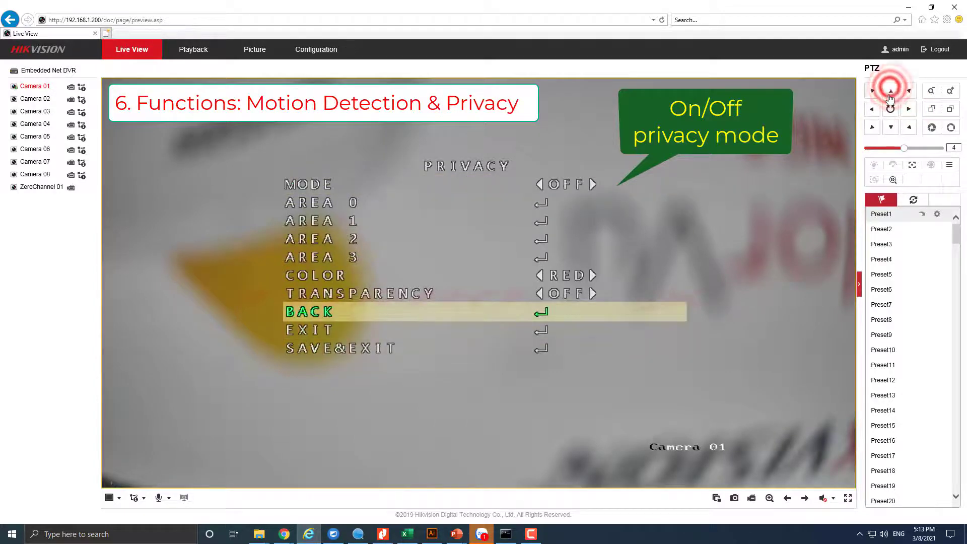
pyautogui.click(950, 127)
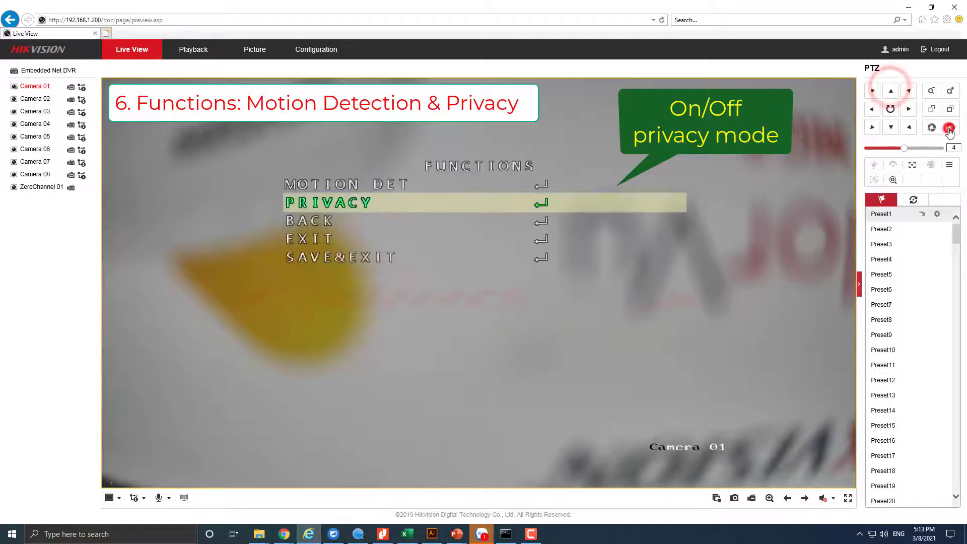
pyautogui.click(891, 127)
pyautogui.click(891, 127)
pyautogui.click(890, 127)
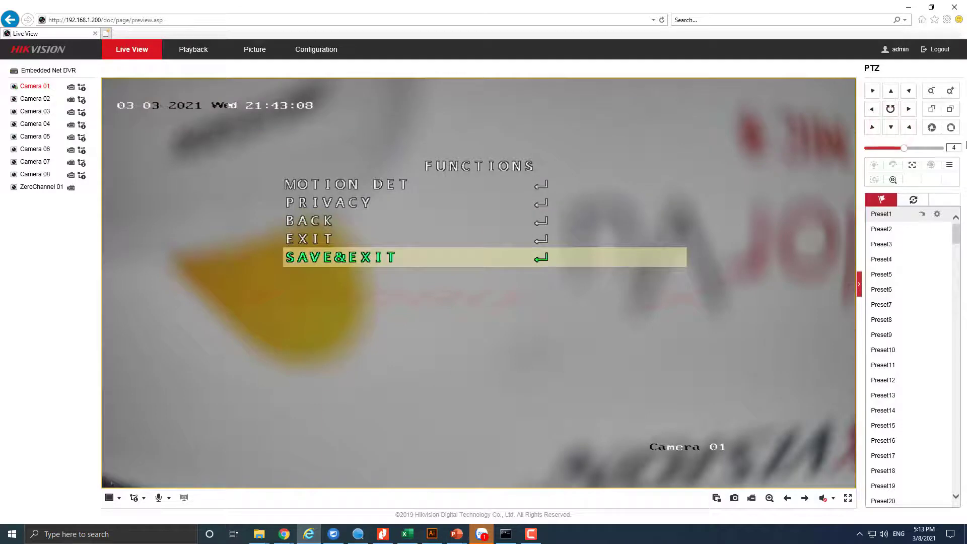
pyautogui.click(951, 128)
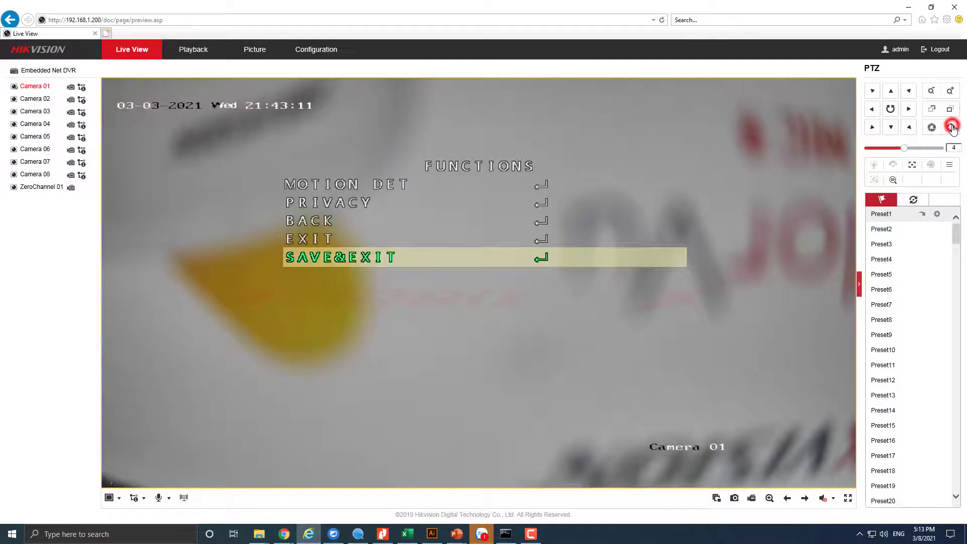
pyautogui.click(949, 166)
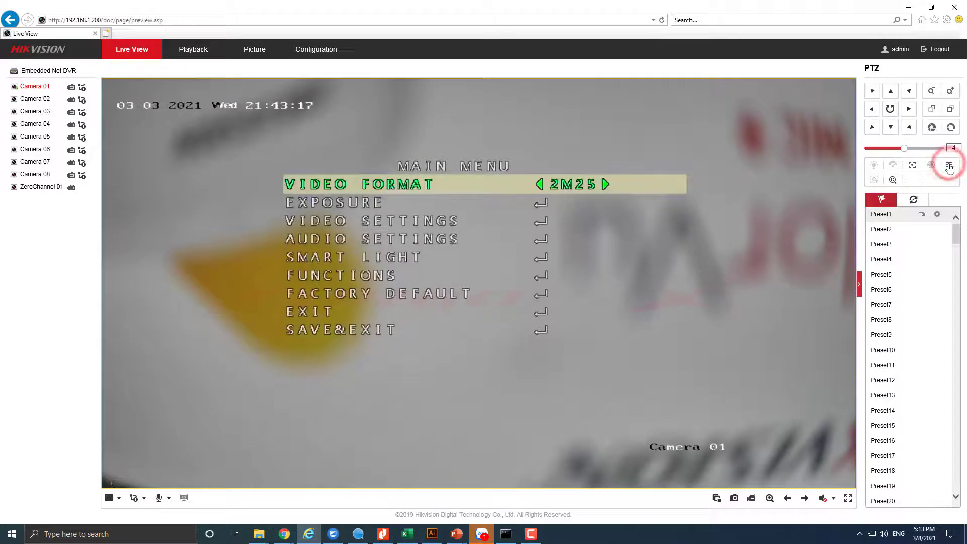
pyautogui.click(890, 90)
pyautogui.click(890, 91)
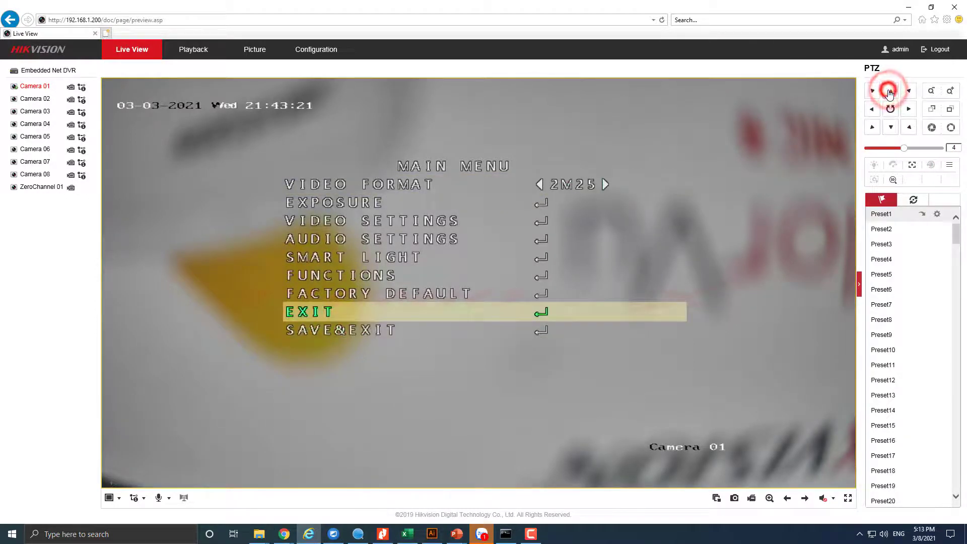
pyautogui.click(889, 92)
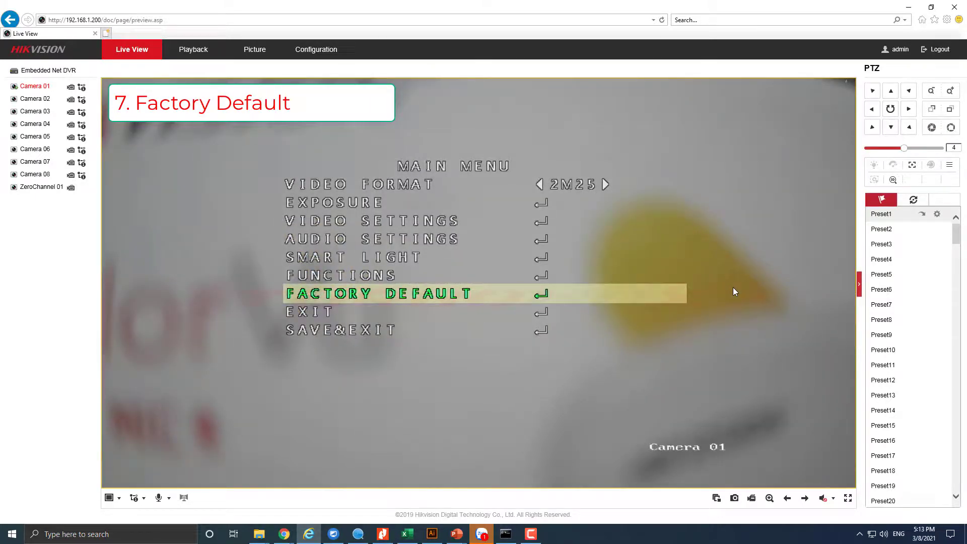
pyautogui.click(890, 128)
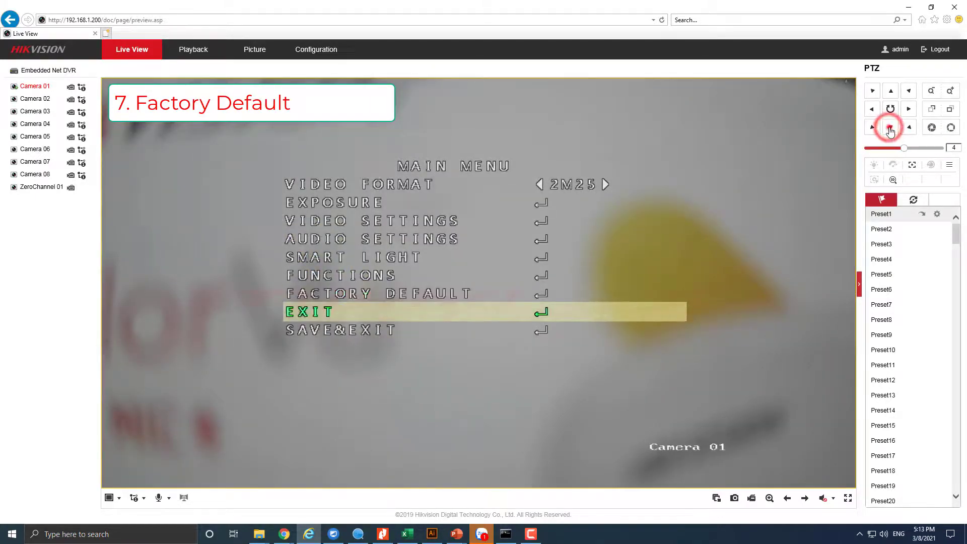
pyautogui.click(889, 128)
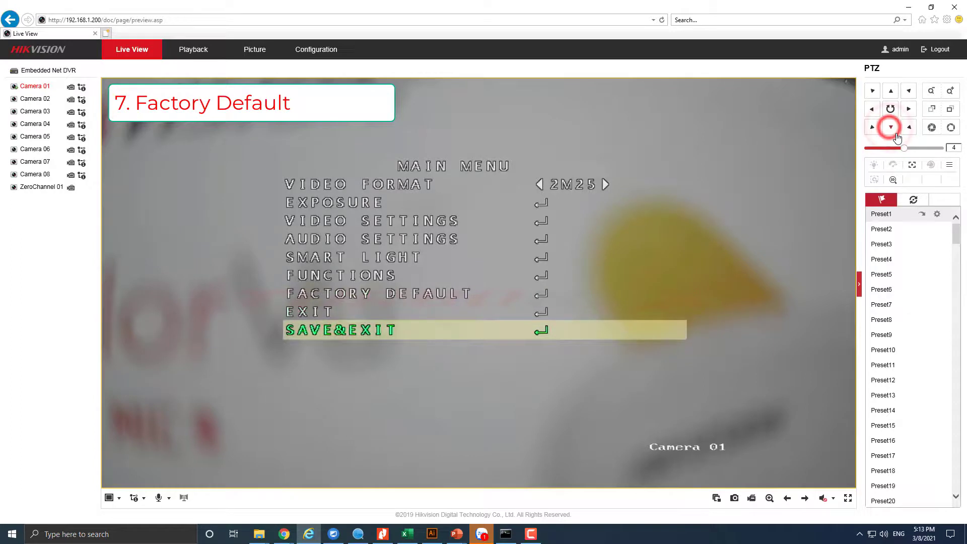
pyautogui.click(951, 129)
pyautogui.click(952, 128)
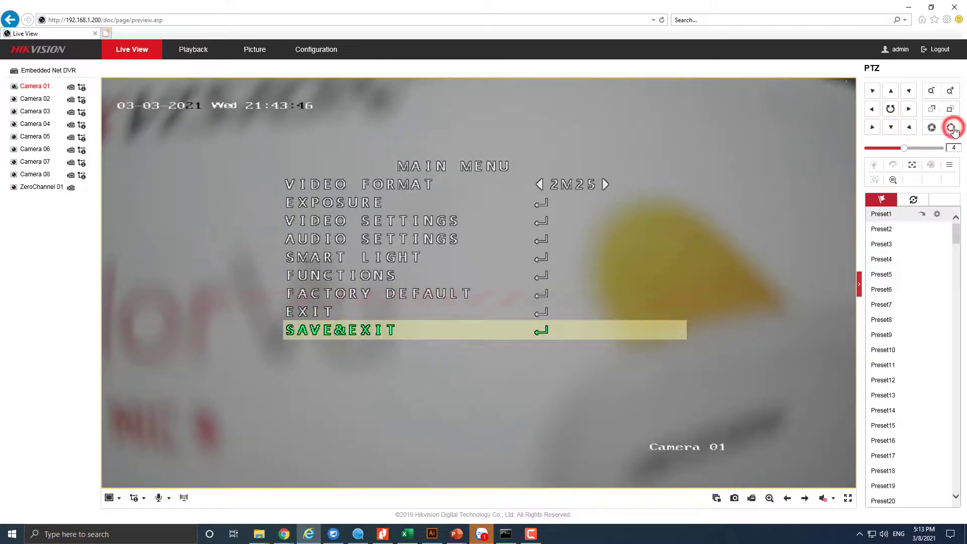